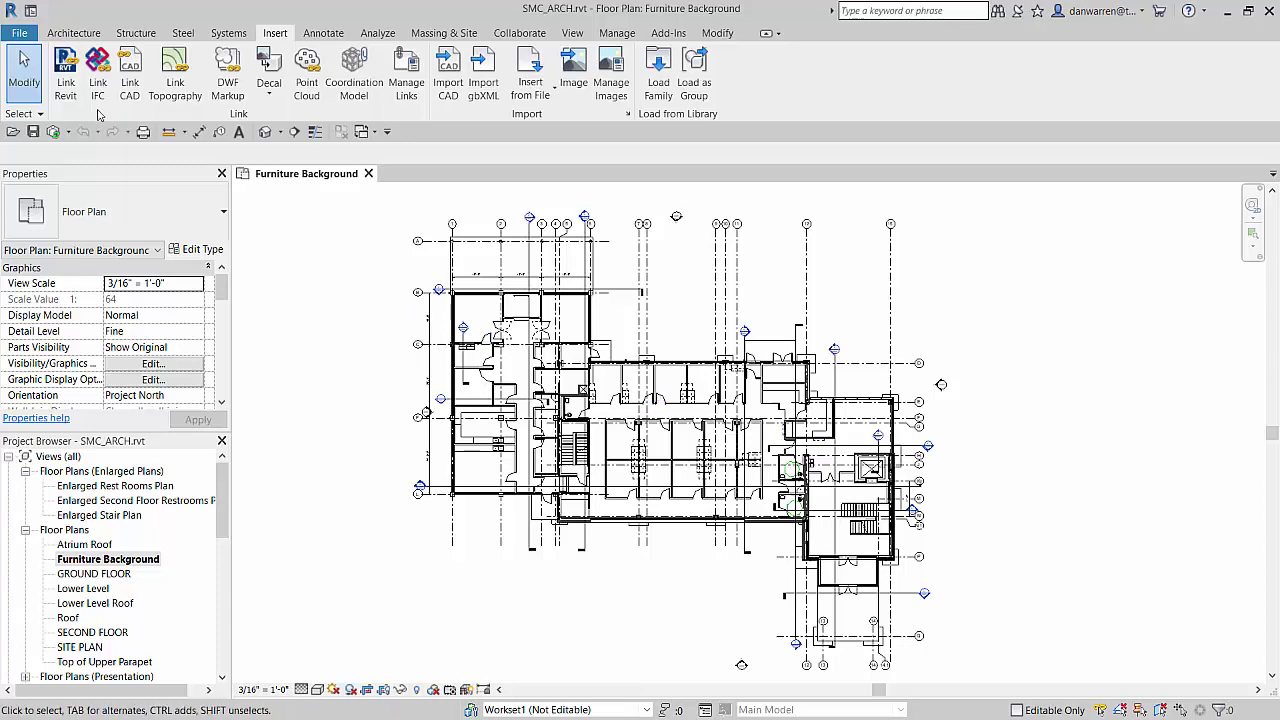
Step: Start a DWG export of the Furniture Background view, accepting the export settings
{"action": "left_click", "coordinate": [19, 34]}
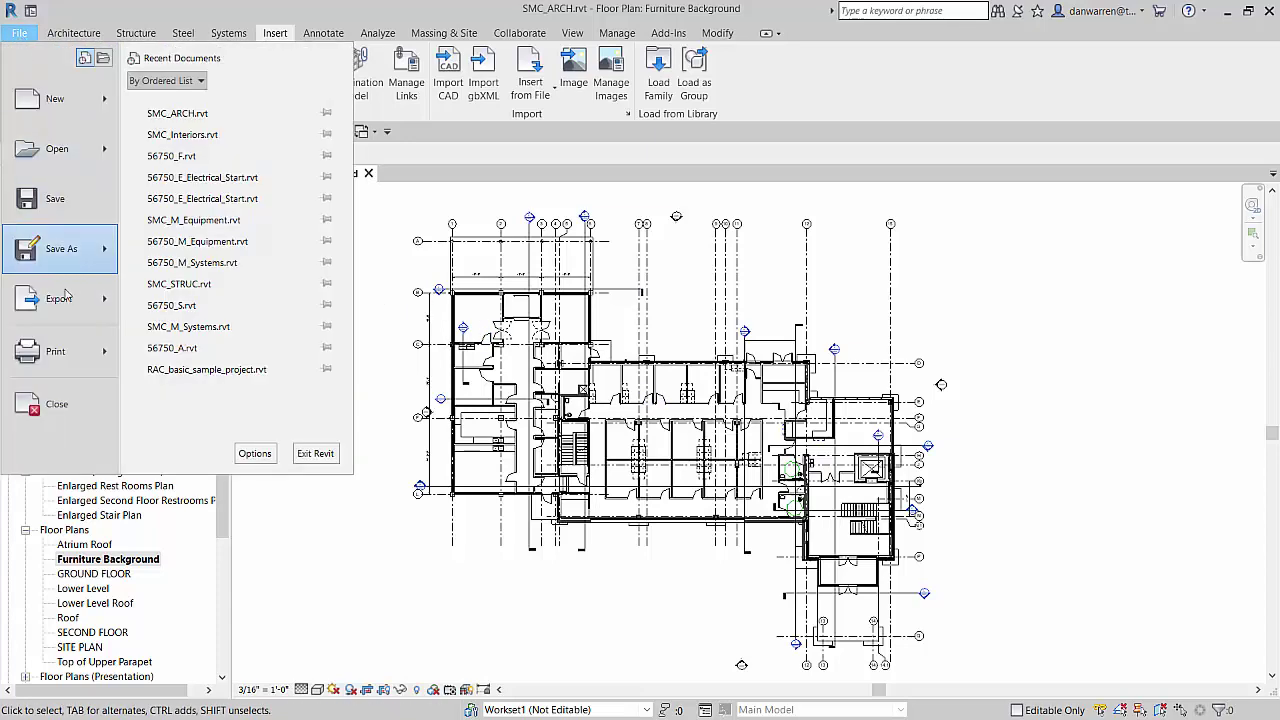
{"action": "mouse_move", "coordinate": [63, 302]}
{"action": "mouse_move", "coordinate": [232, 110]}
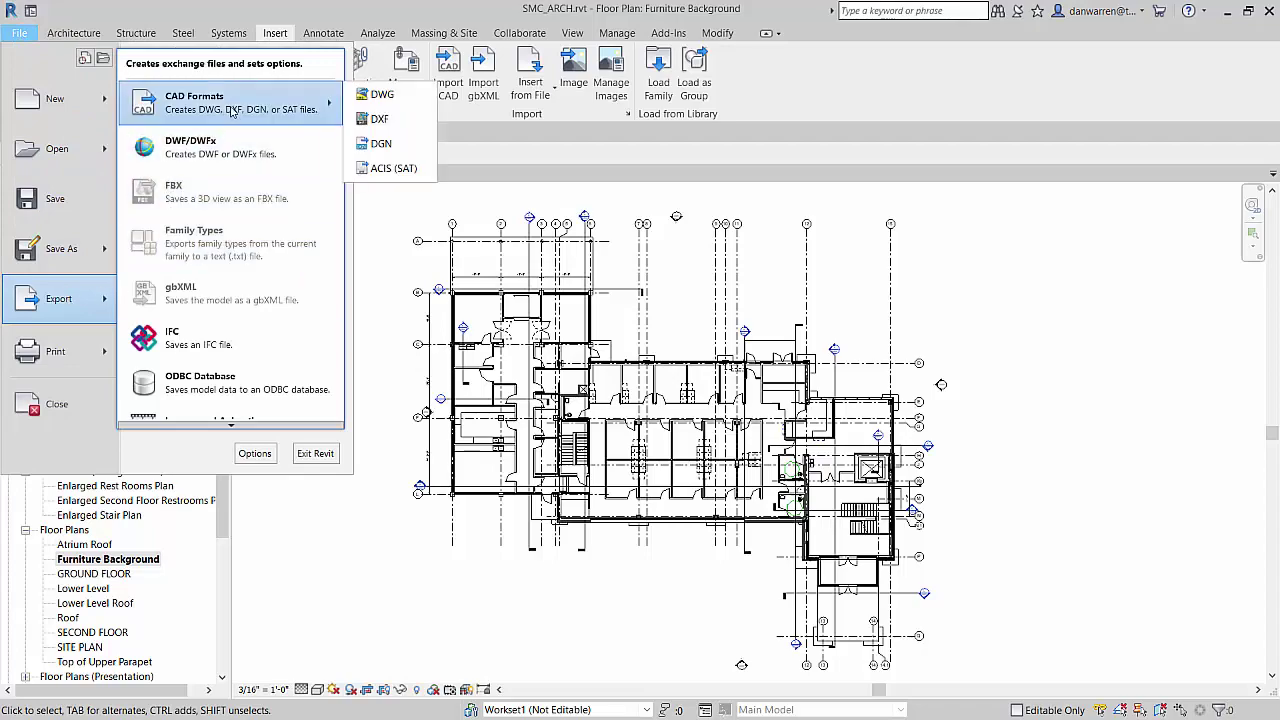
{"action": "left_click", "coordinate": [381, 94]}
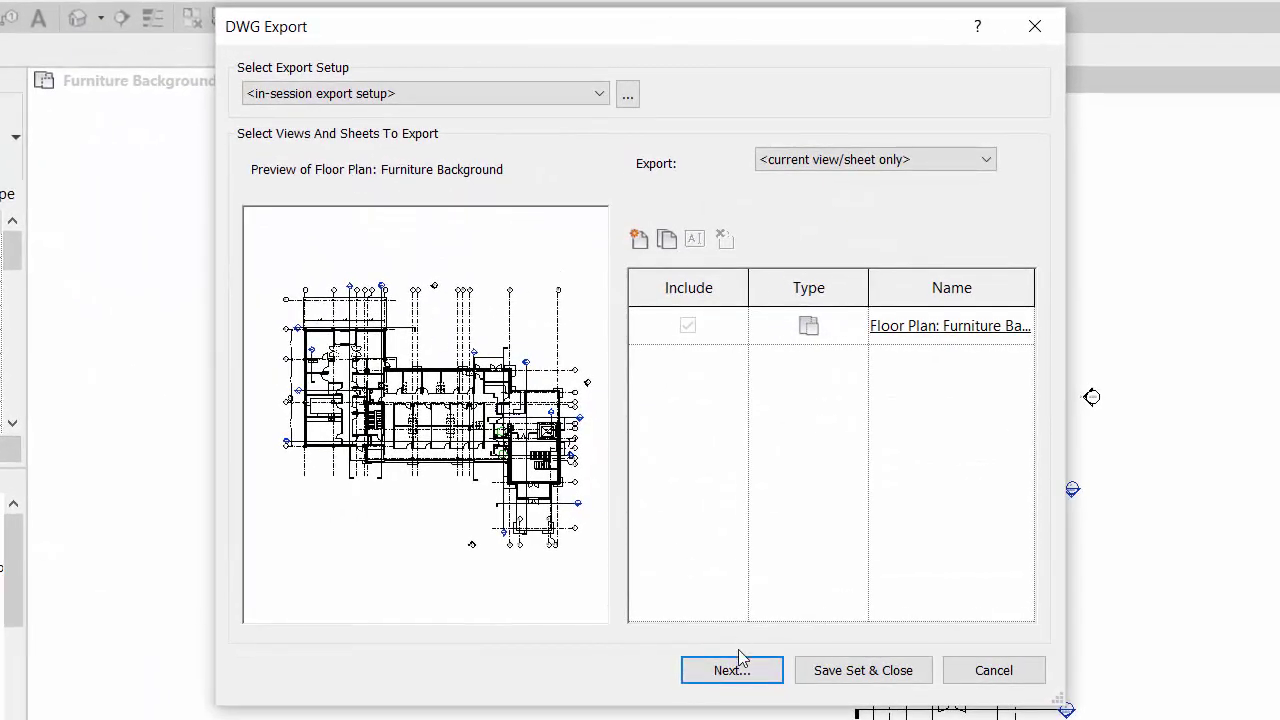
{"action": "left_click", "coordinate": [743, 670]}
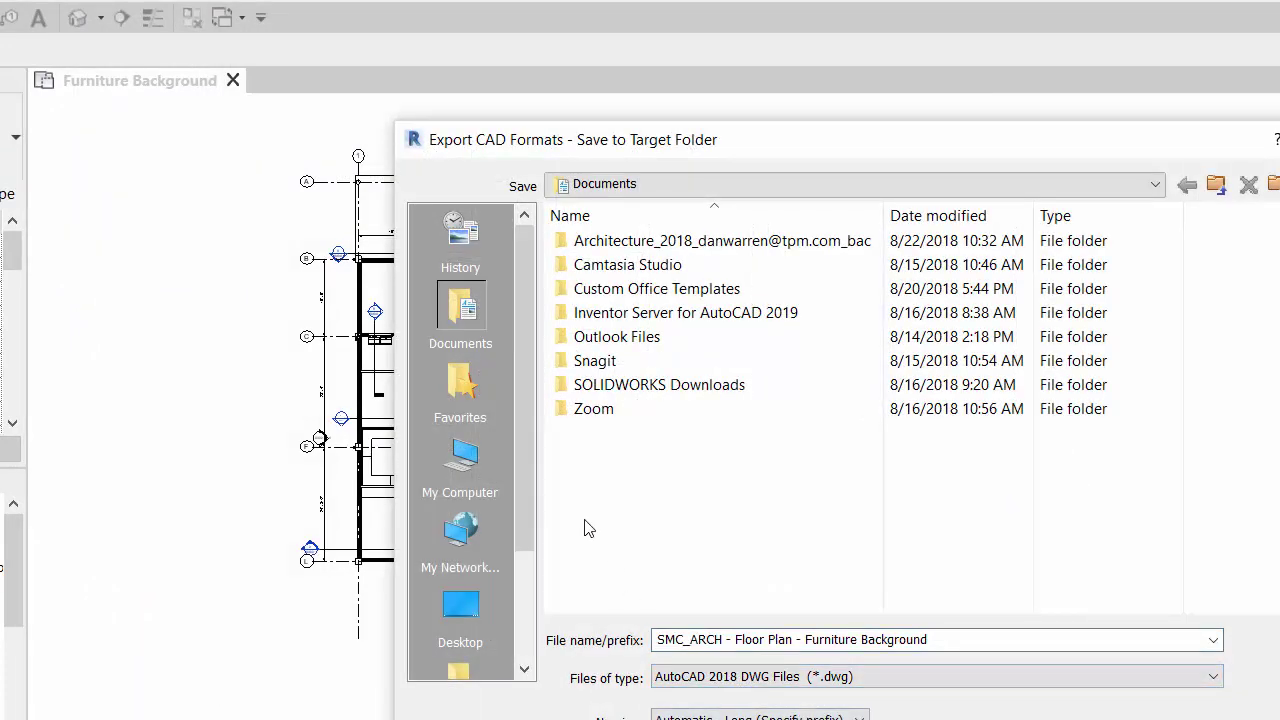
Step: Save the DWG into BIM 360 > TPM - DW > 2019 BIM 360 Project > Project Files > CAD Files > CAD Backgrounds
{"action": "left_click", "coordinate": [485, 468]}
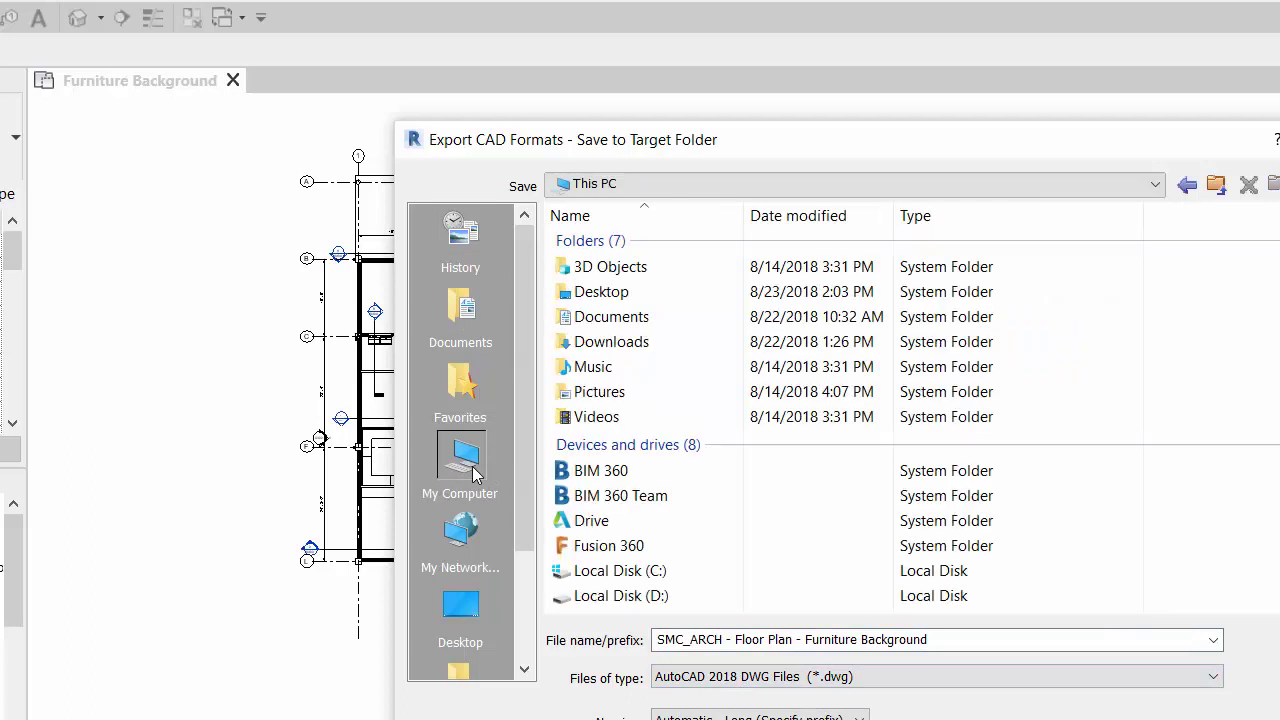
{"action": "double_click", "coordinate": [655, 477]}
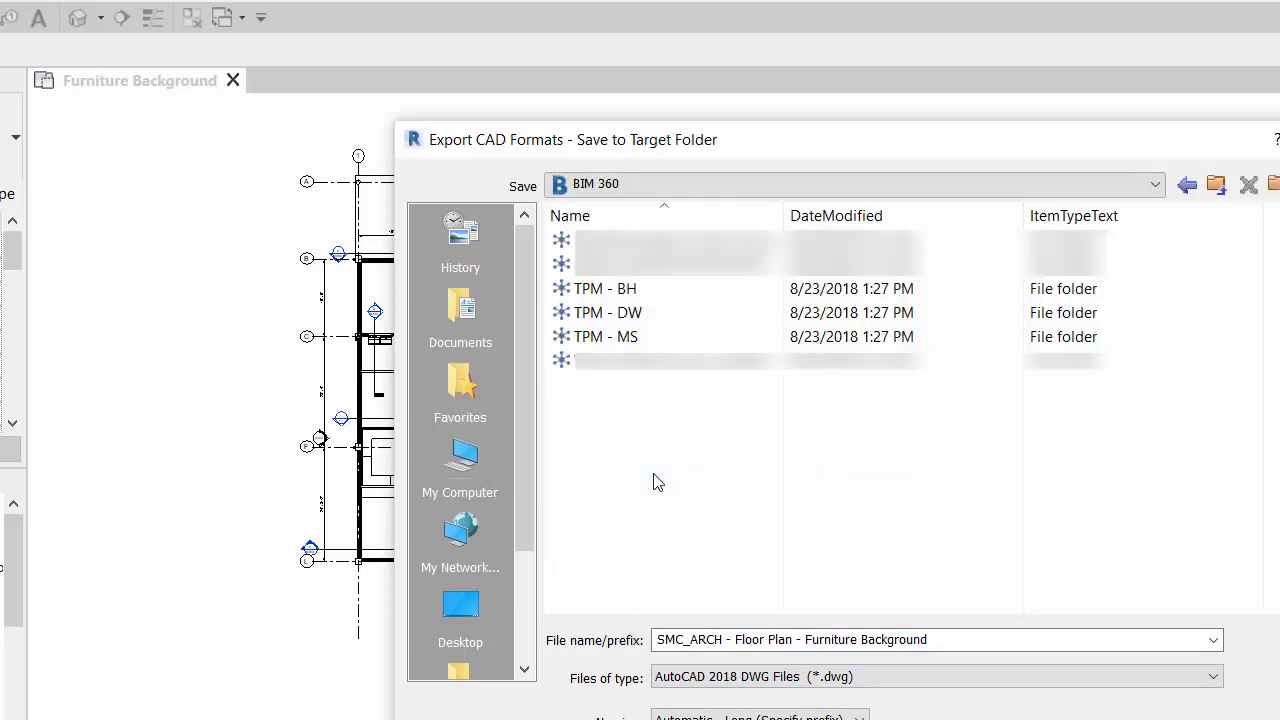
{"action": "double_click", "coordinate": [618, 313]}
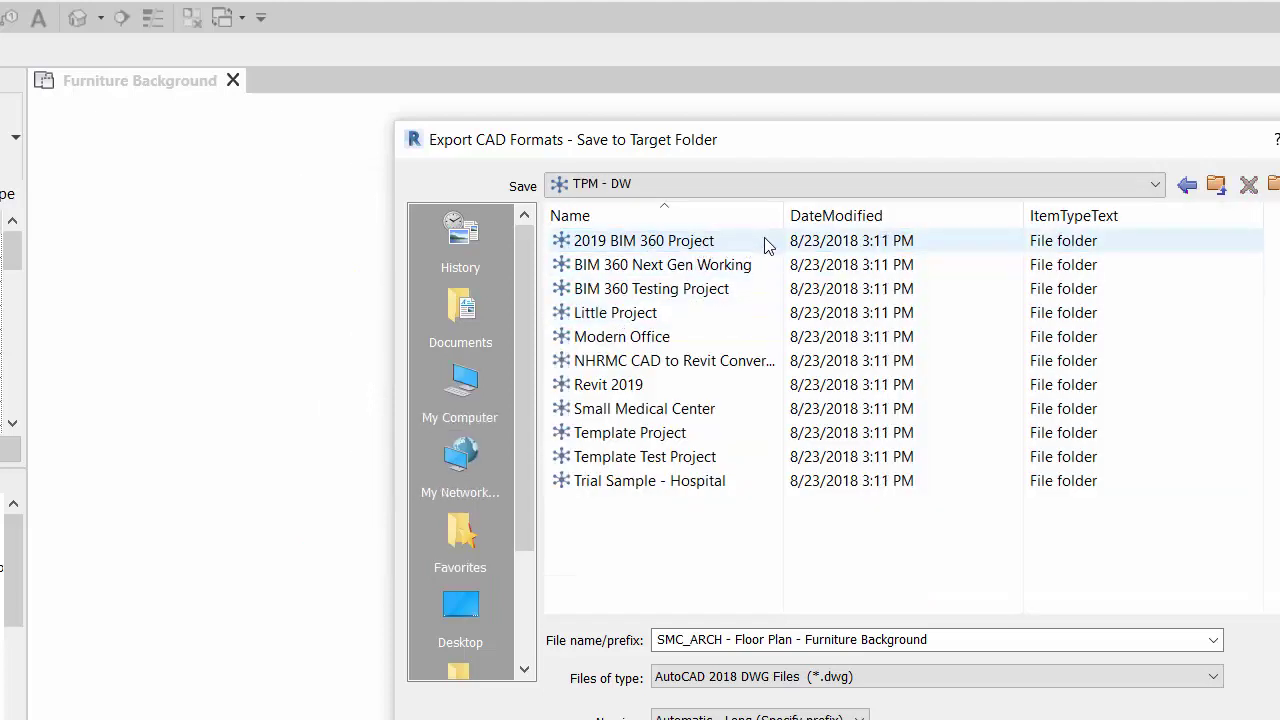
{"action": "double_click", "coordinate": [765, 245]}
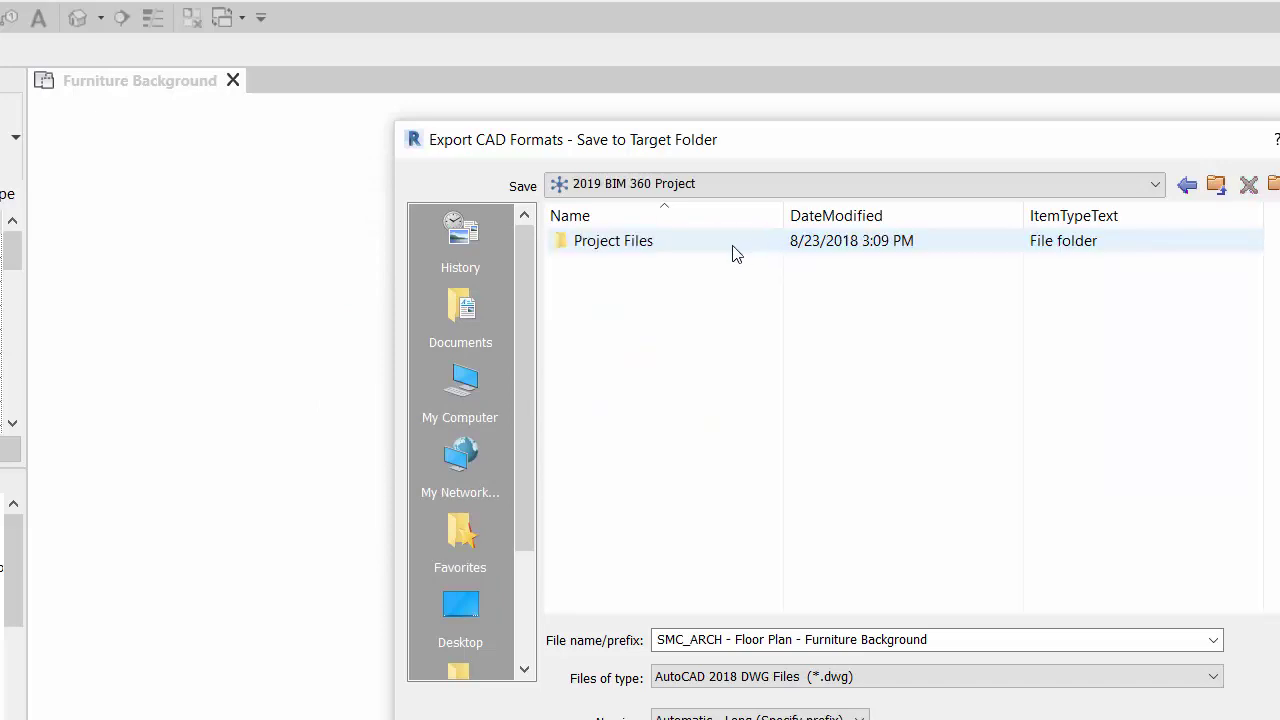
{"action": "double_click", "coordinate": [733, 245]}
{"action": "double_click", "coordinate": [730, 242]}
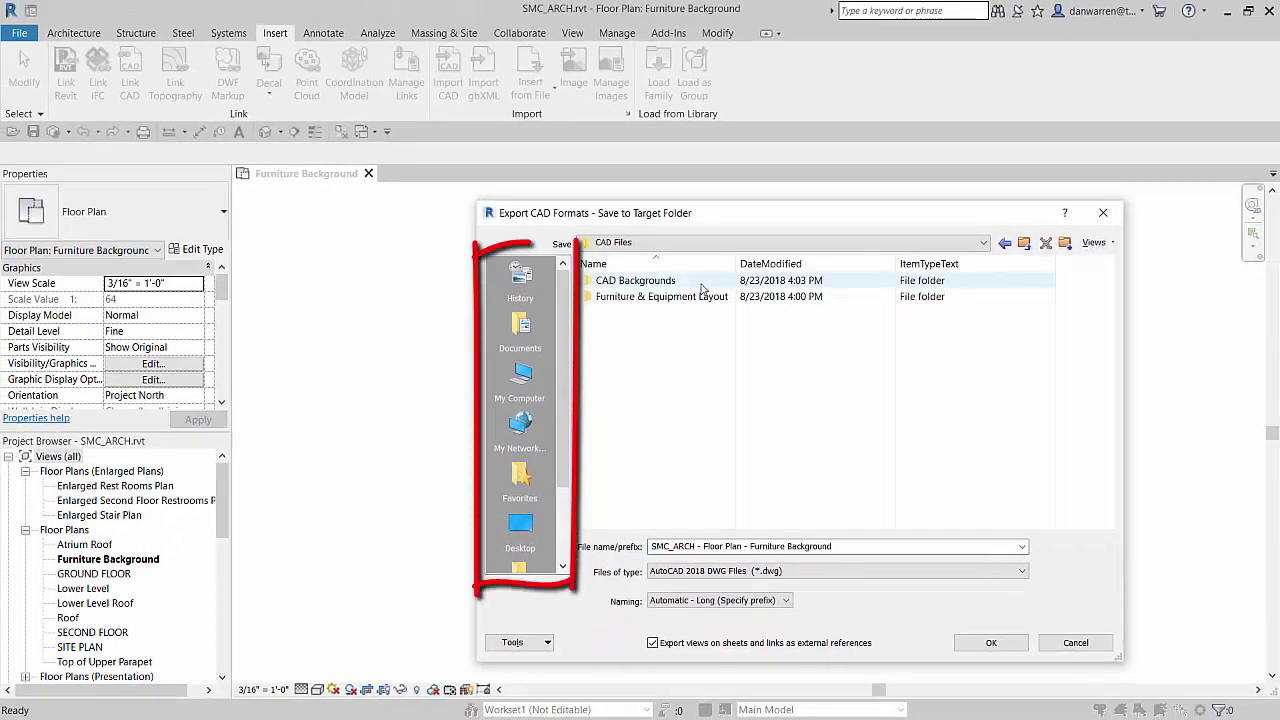
{"action": "double_click", "coordinate": [703, 284]}
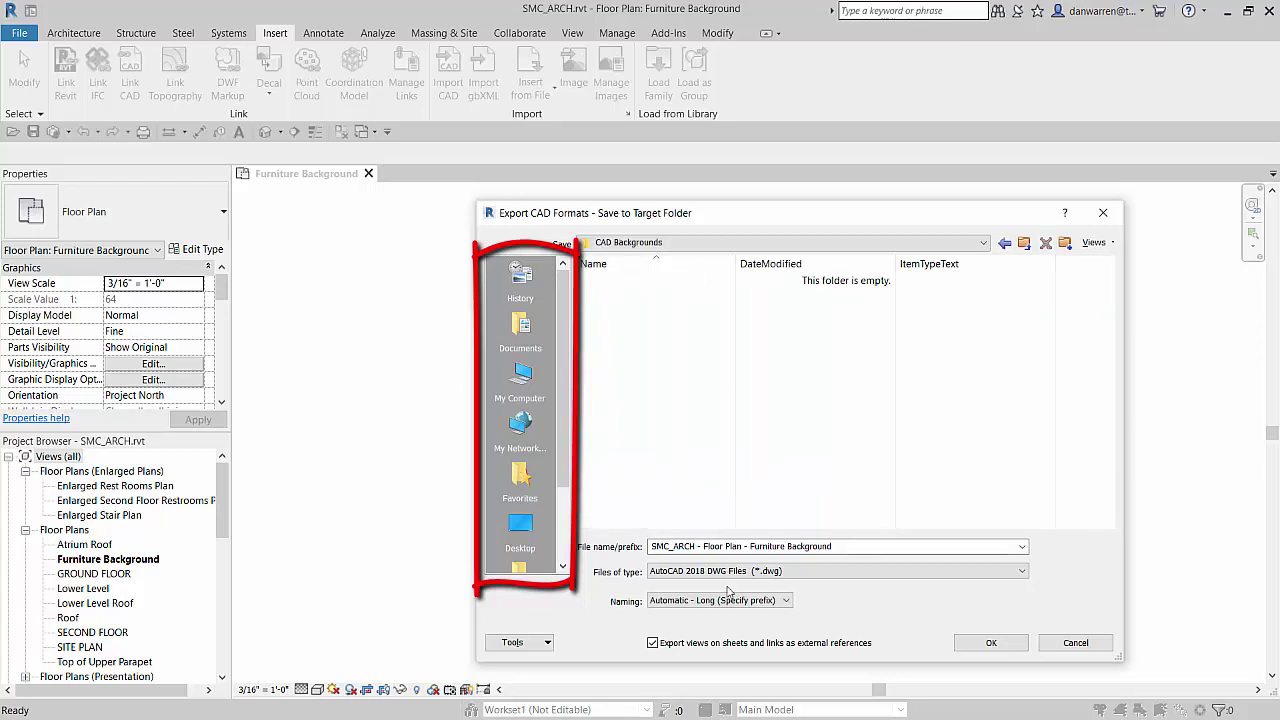
{"action": "left_click", "coordinate": [985, 646]}
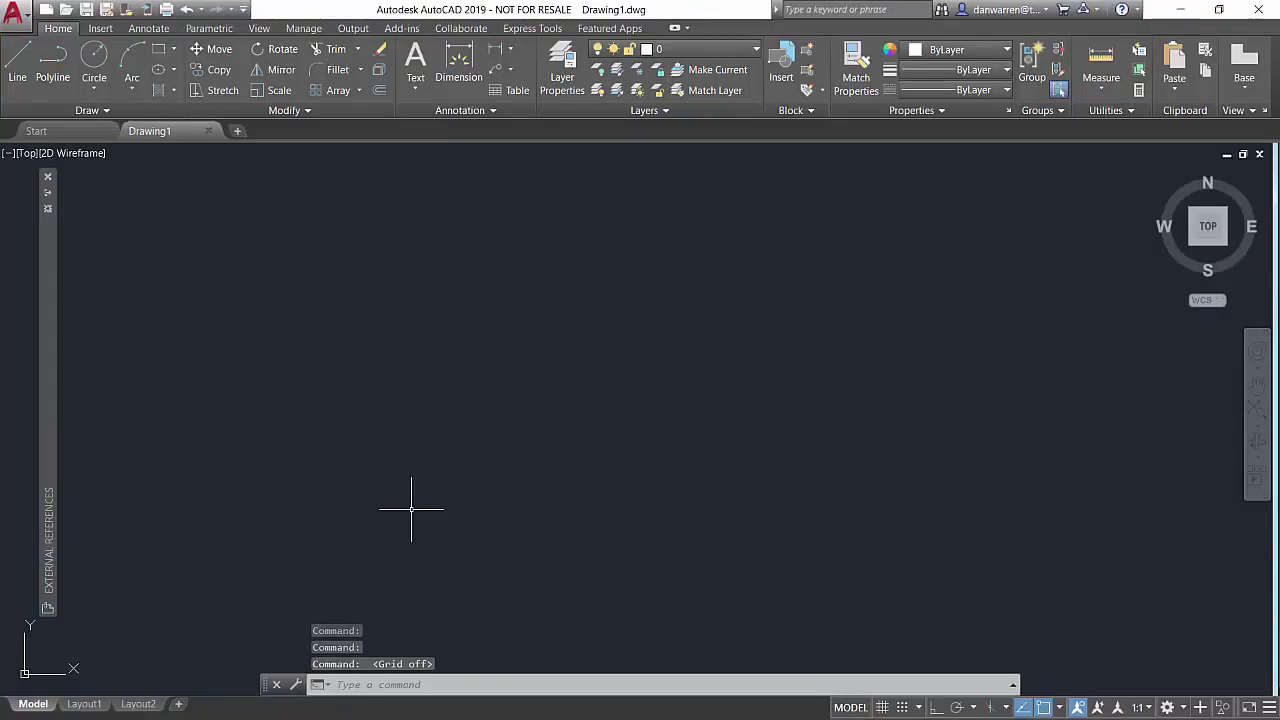
Step: Run XREF to start attaching a drawing and begin browsing for the file
{"action": "type", "text": "xref"}
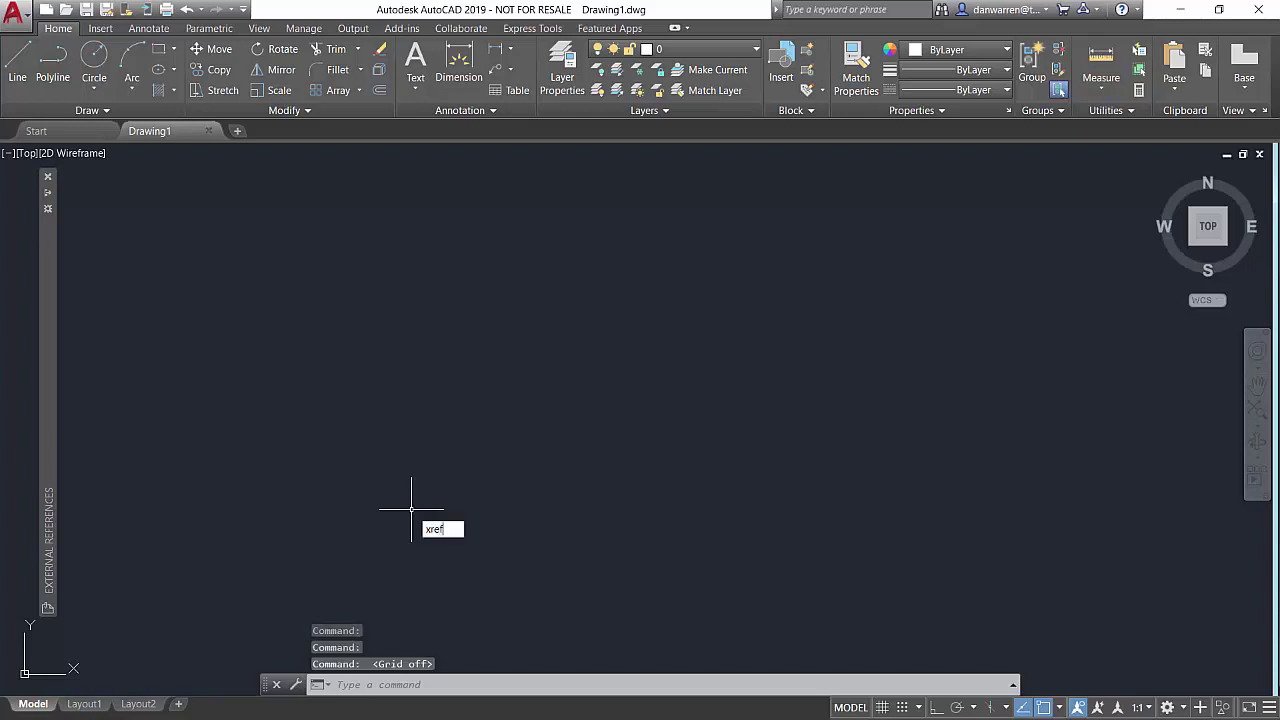
{"action": "key", "text": "Return"}
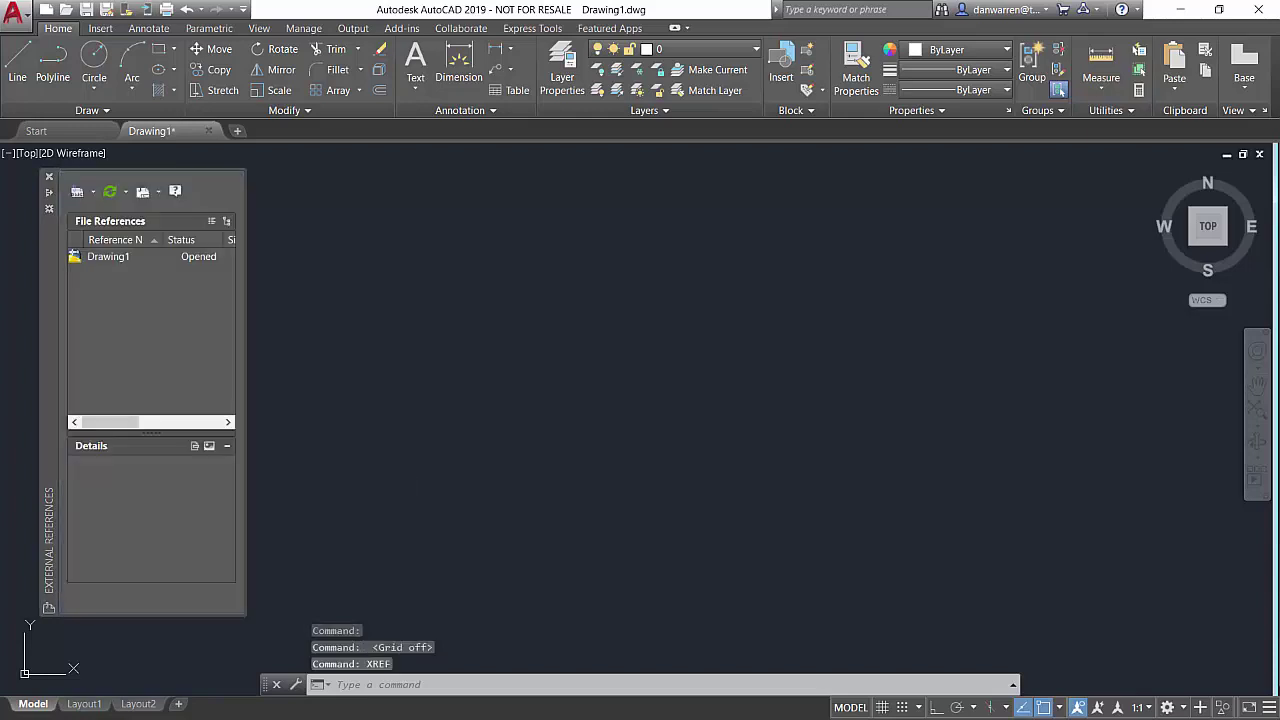
{"action": "left_click", "coordinate": [117, 258]}
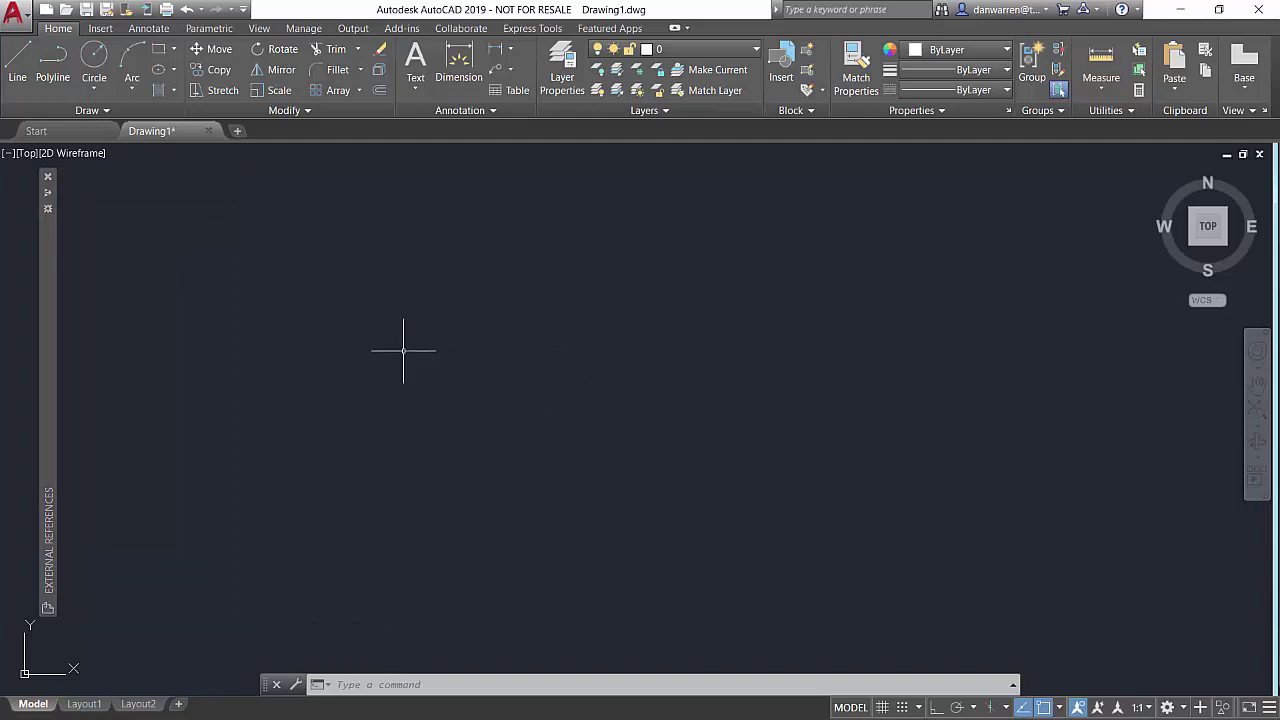
{"action": "type", "text": "xref"}
{"action": "key", "text": "Return"}
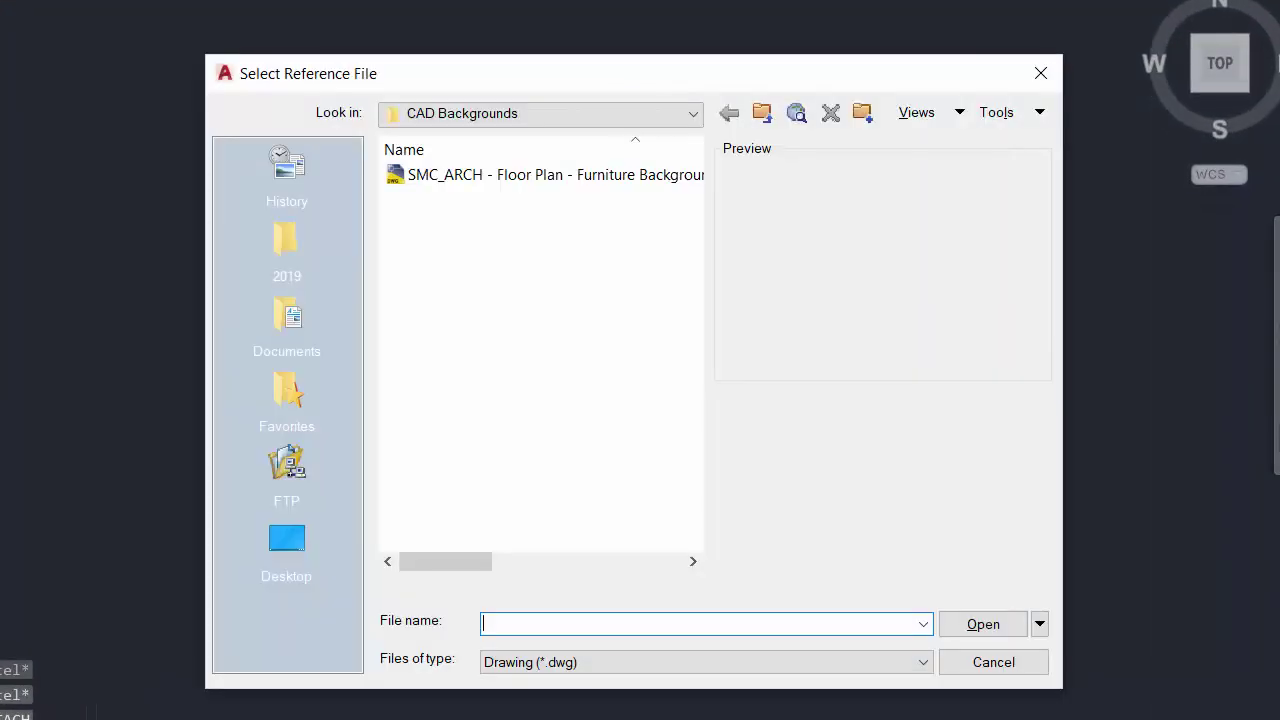
{"action": "left_click", "coordinate": [518, 113]}
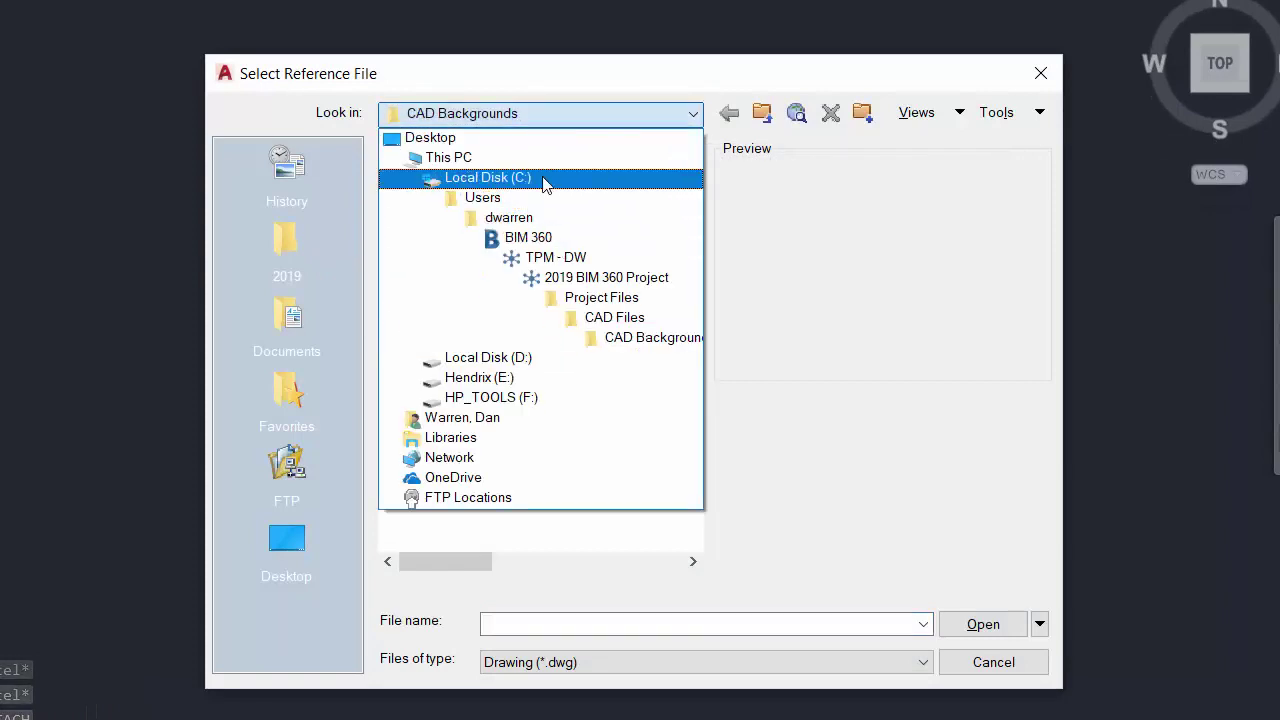
{"action": "left_click", "coordinate": [545, 180]}
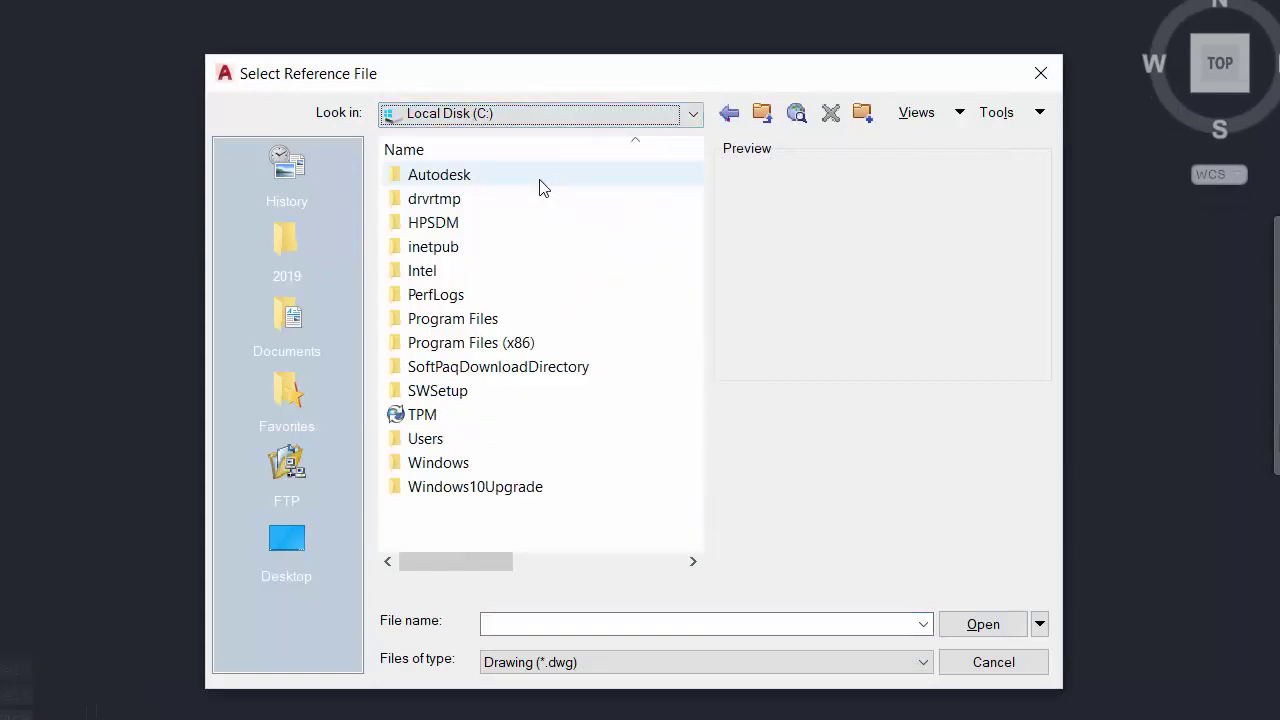
{"action": "left_click", "coordinate": [296, 538]}
Step: Attach SMC_ARCH - Floor Plan - Furniture Background.dwg from BIM 360's CAD Backgrounds folder as an xref
{"action": "double_click", "coordinate": [466, 224]}
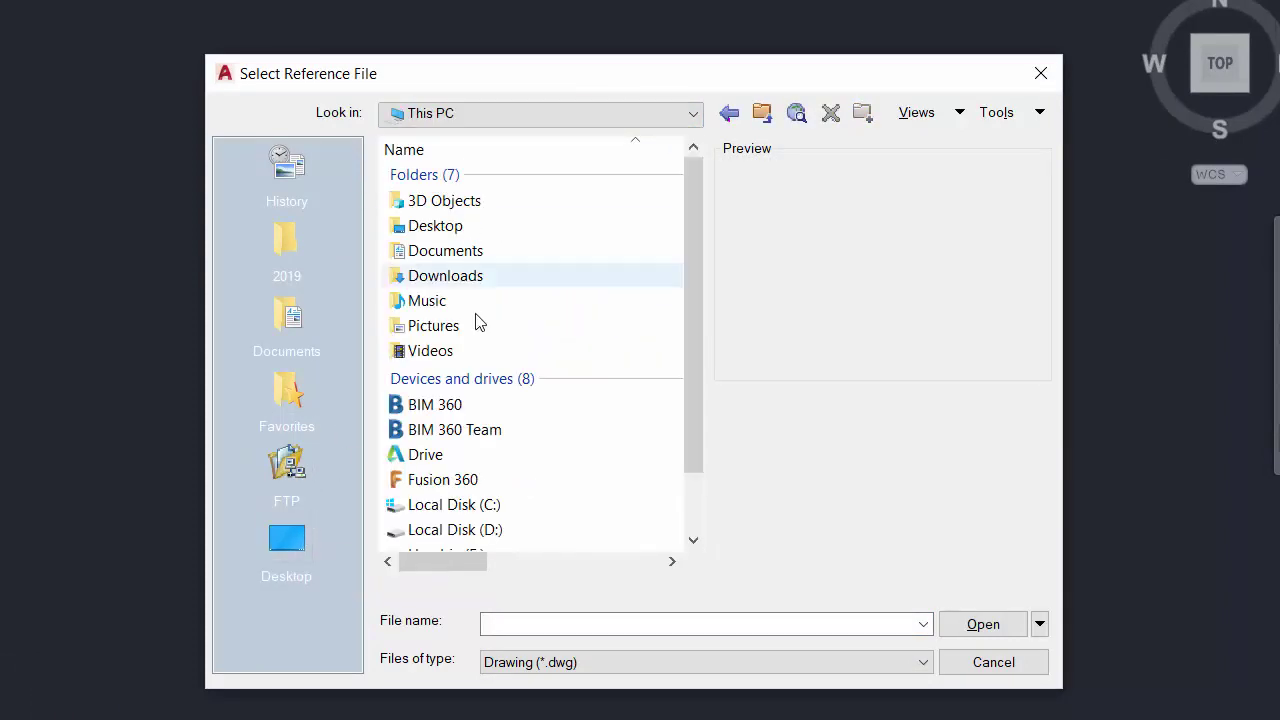
{"action": "double_click", "coordinate": [474, 406]}
{"action": "double_click", "coordinate": [474, 248]}
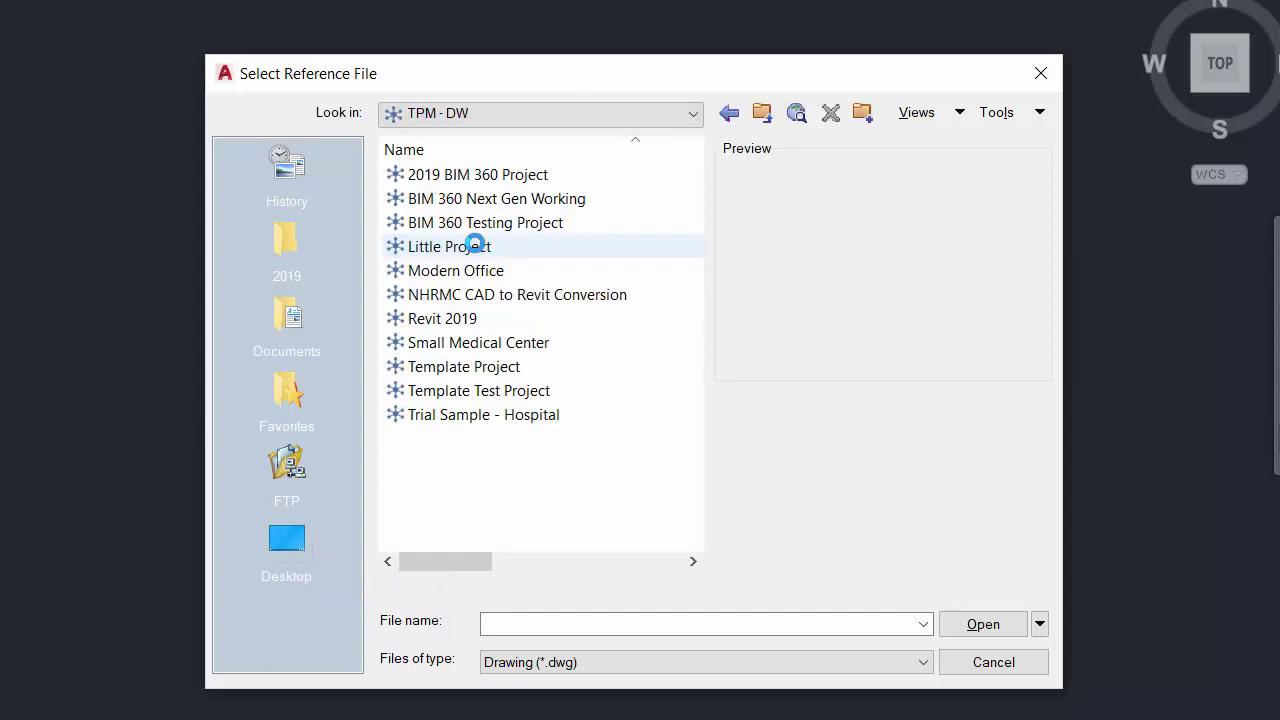
{"action": "double_click", "coordinate": [627, 182]}
{"action": "double_click", "coordinate": [627, 184]}
{"action": "double_click", "coordinate": [603, 185]}
{"action": "double_click", "coordinate": [581, 184]}
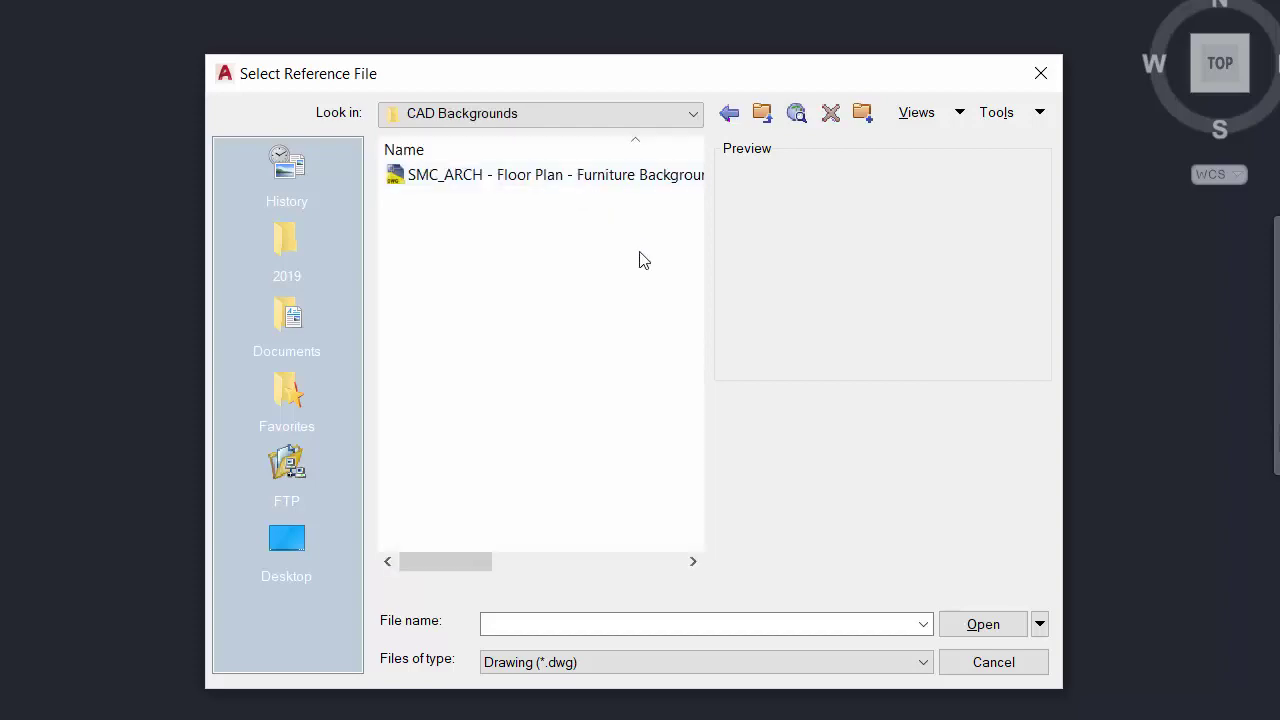
{"action": "left_click", "coordinate": [549, 184]}
{"action": "left_click", "coordinate": [981, 623]}
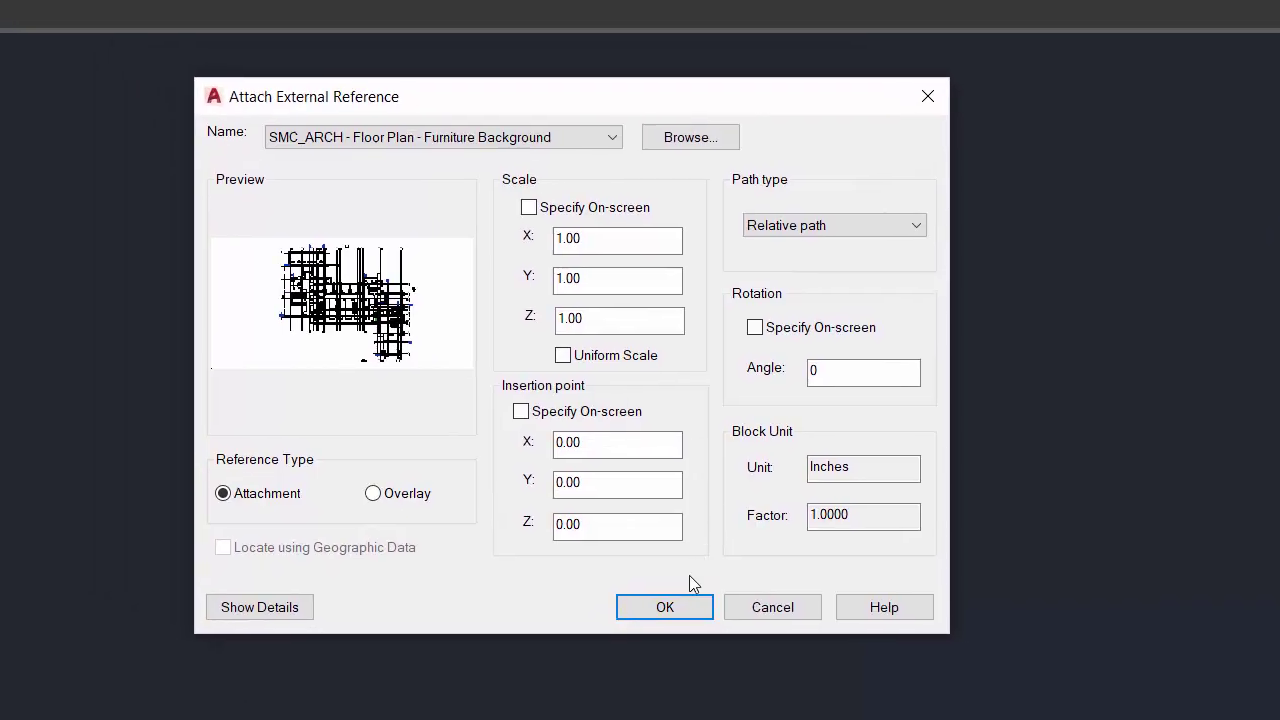
{"action": "left_click", "coordinate": [563, 560]}
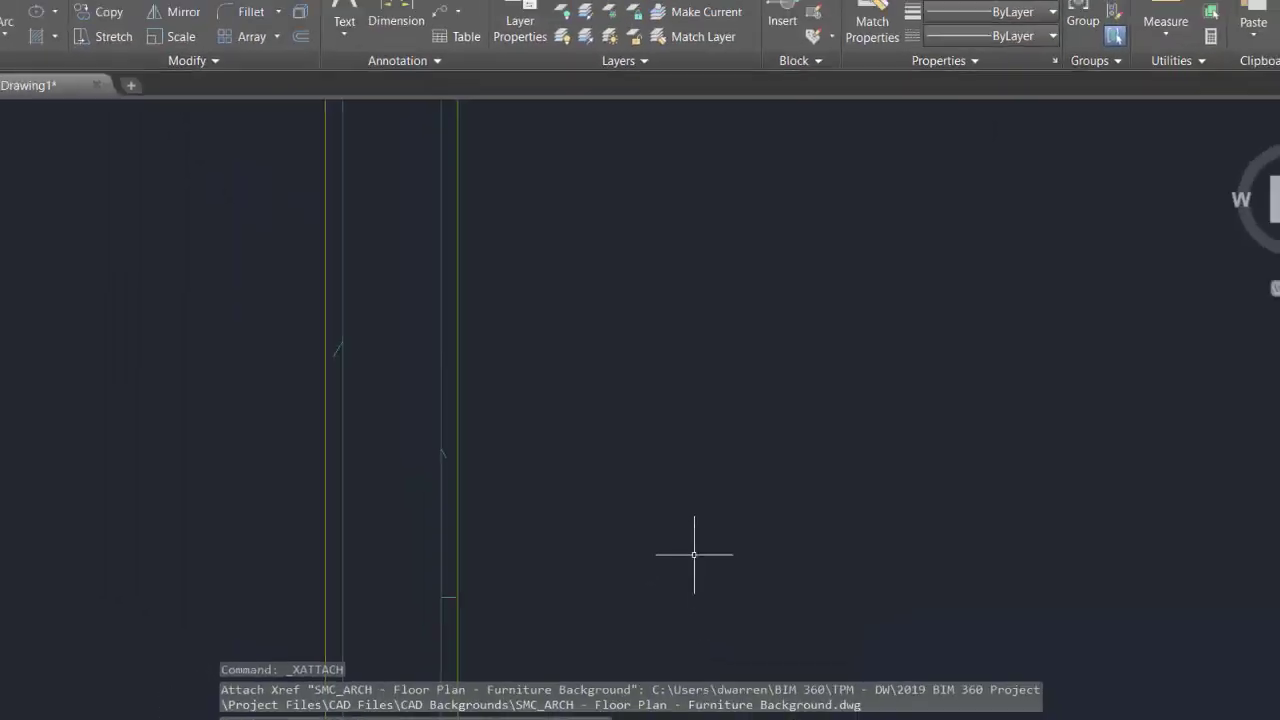
Step: Zoom to the floor plan and paste the copied furniture as a block at 0,0,0
{"action": "middle_click", "coordinate": [578, 395]}
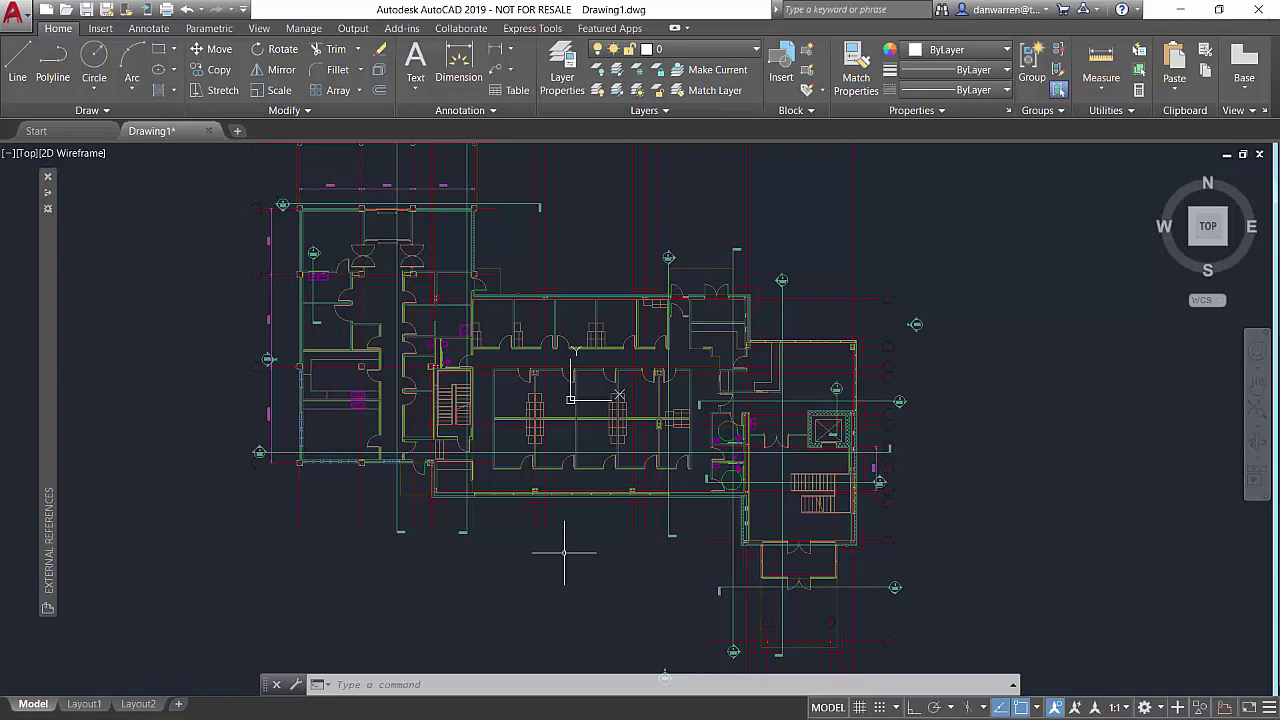
{"action": "scroll", "coordinate": [500, 345], "scroll_direction": "up", "scroll_amount": 3}
{"action": "key", "text": "ctrl+shift+v"}
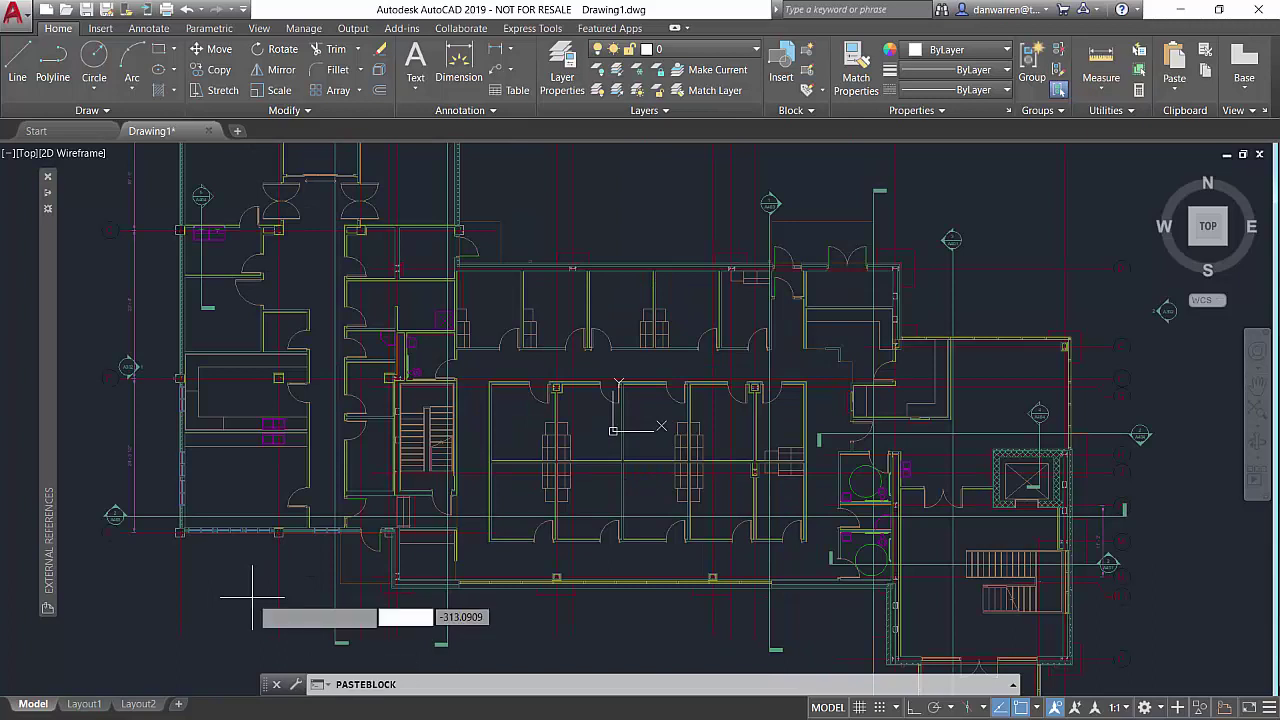
{"action": "type", "text": "0,0,0"}
{"action": "key", "text": "Return"}
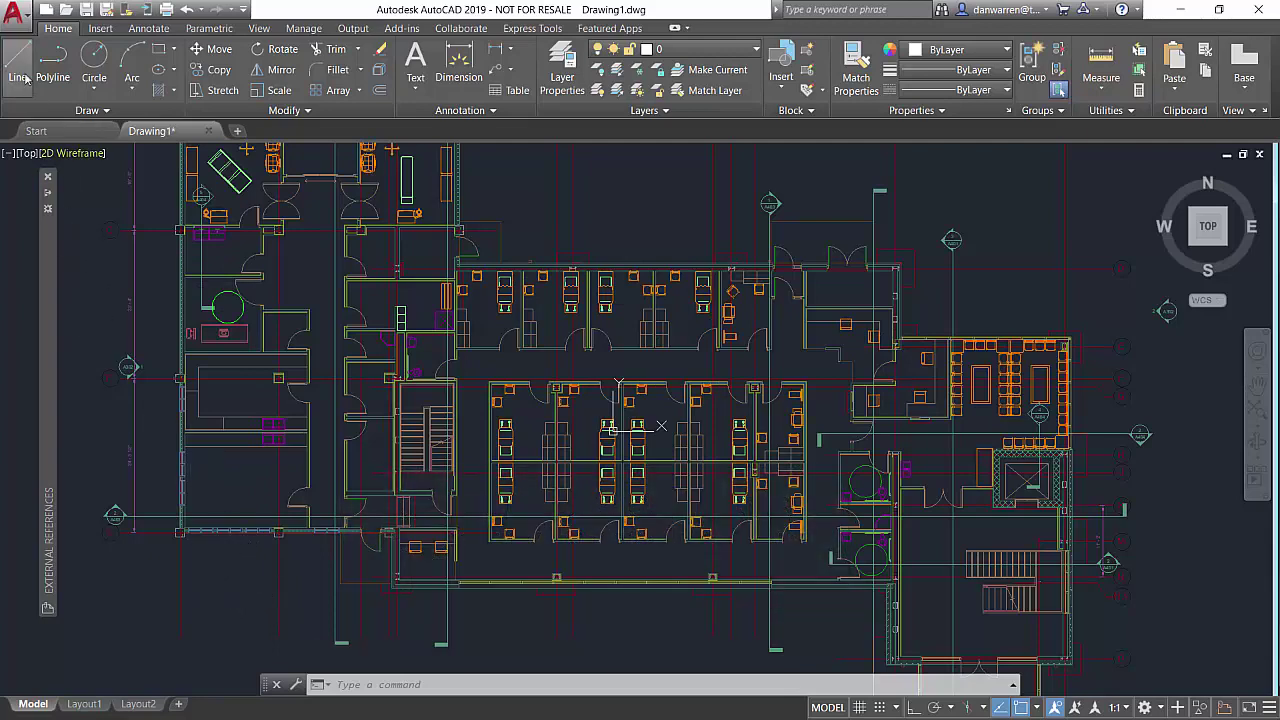
{"action": "left_click", "coordinate": [15, 12]}
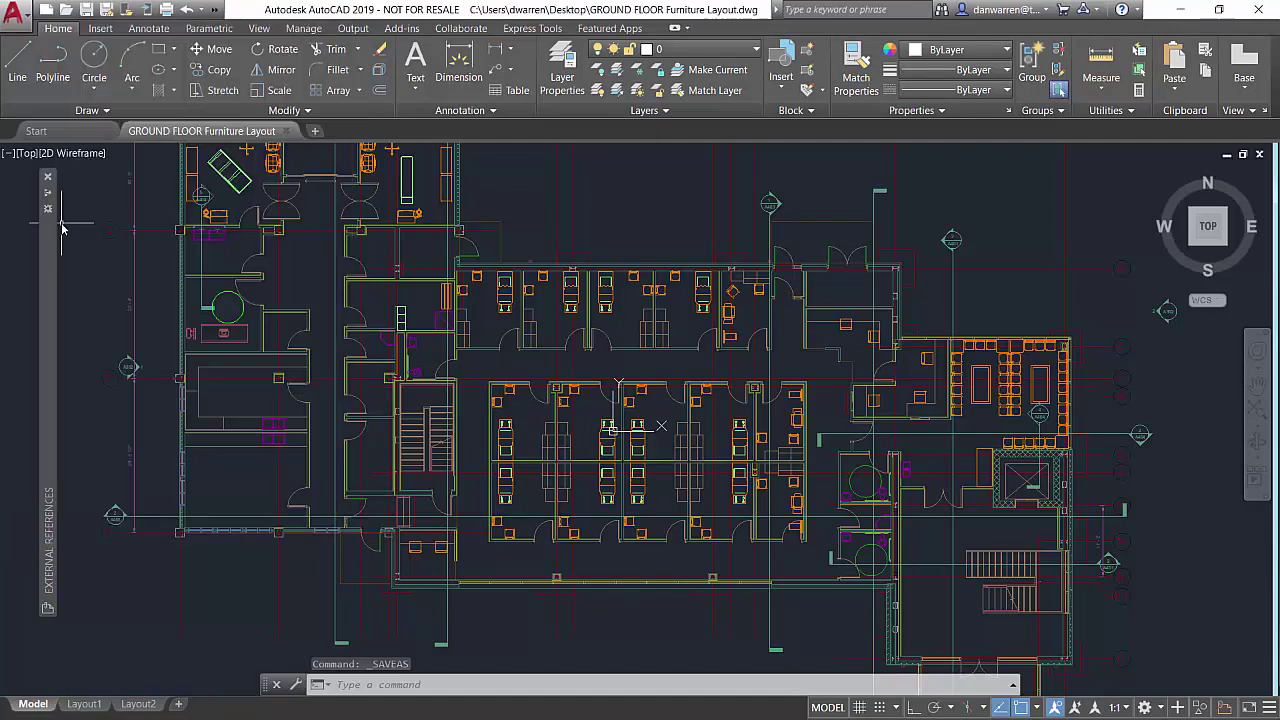
Step: Save As into BIM 360 > TPM - DW > 2019 BIM 360 Project > CAD Files > Furniture & Equipment Layout
{"action": "key", "text": "ctrl+shift+s"}
{"action": "left_click", "coordinate": [408, 462]}
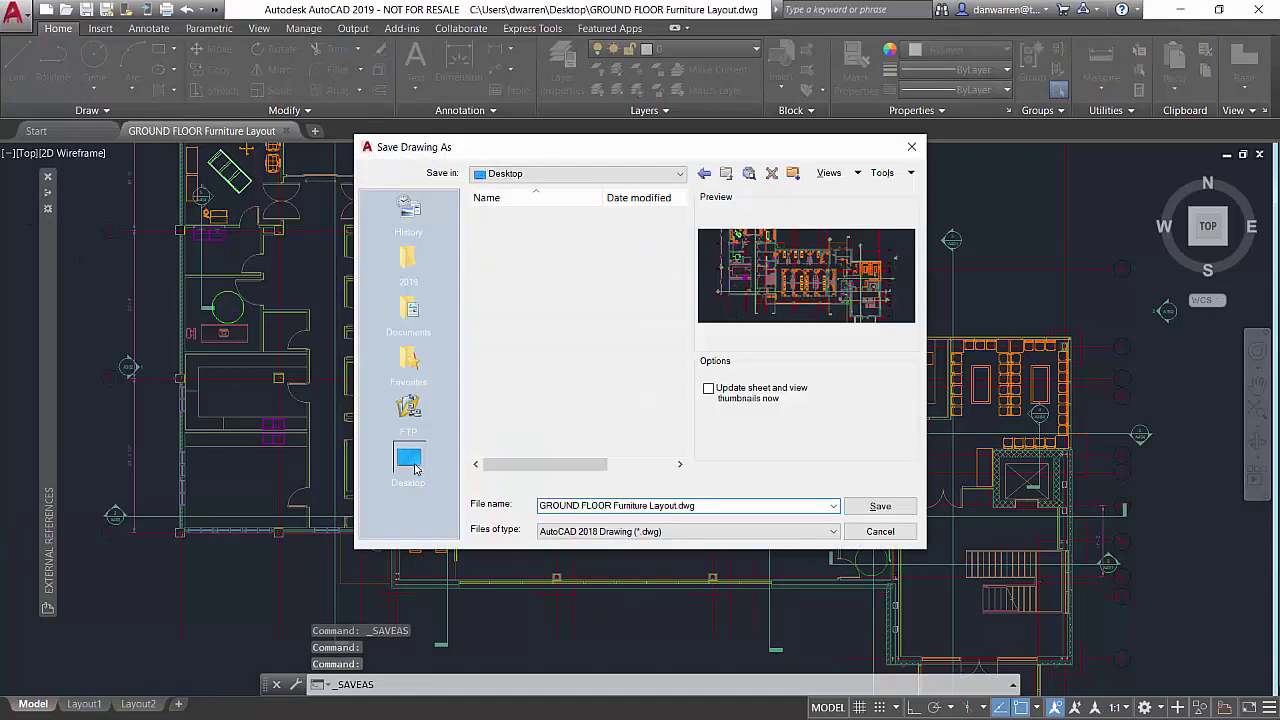
{"action": "double_click", "coordinate": [503, 247]}
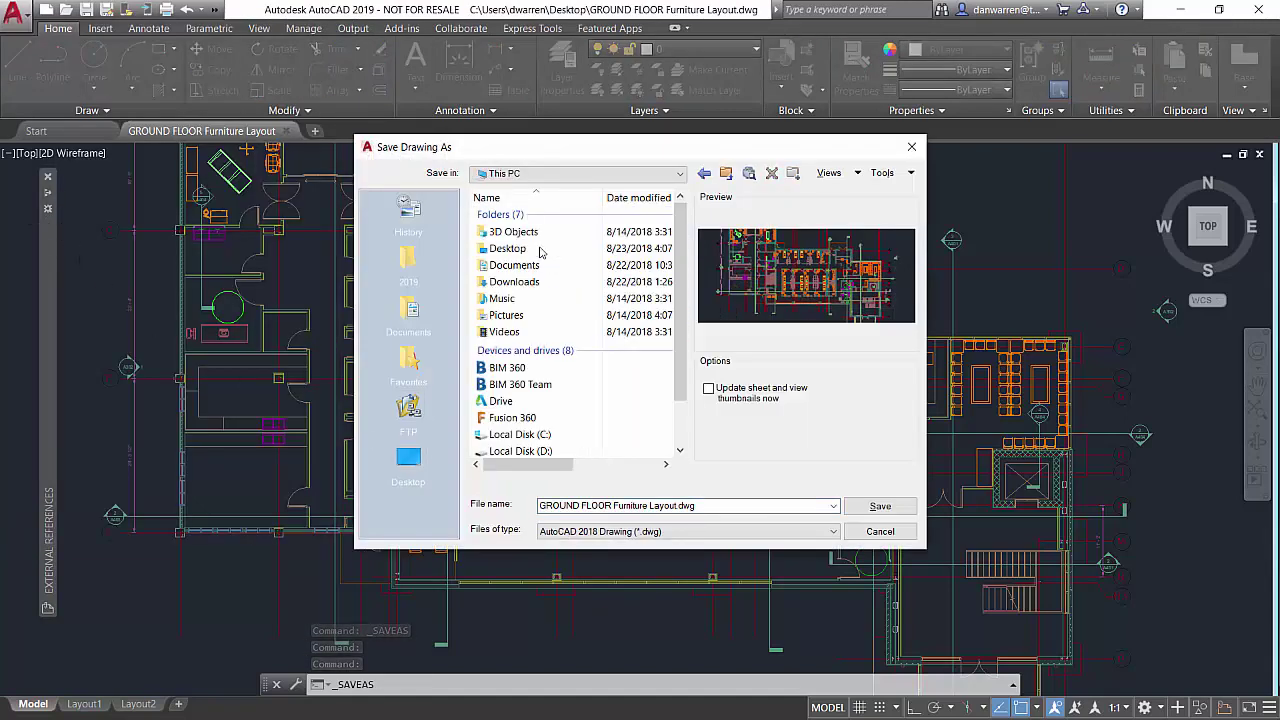
{"action": "double_click", "coordinate": [589, 371]}
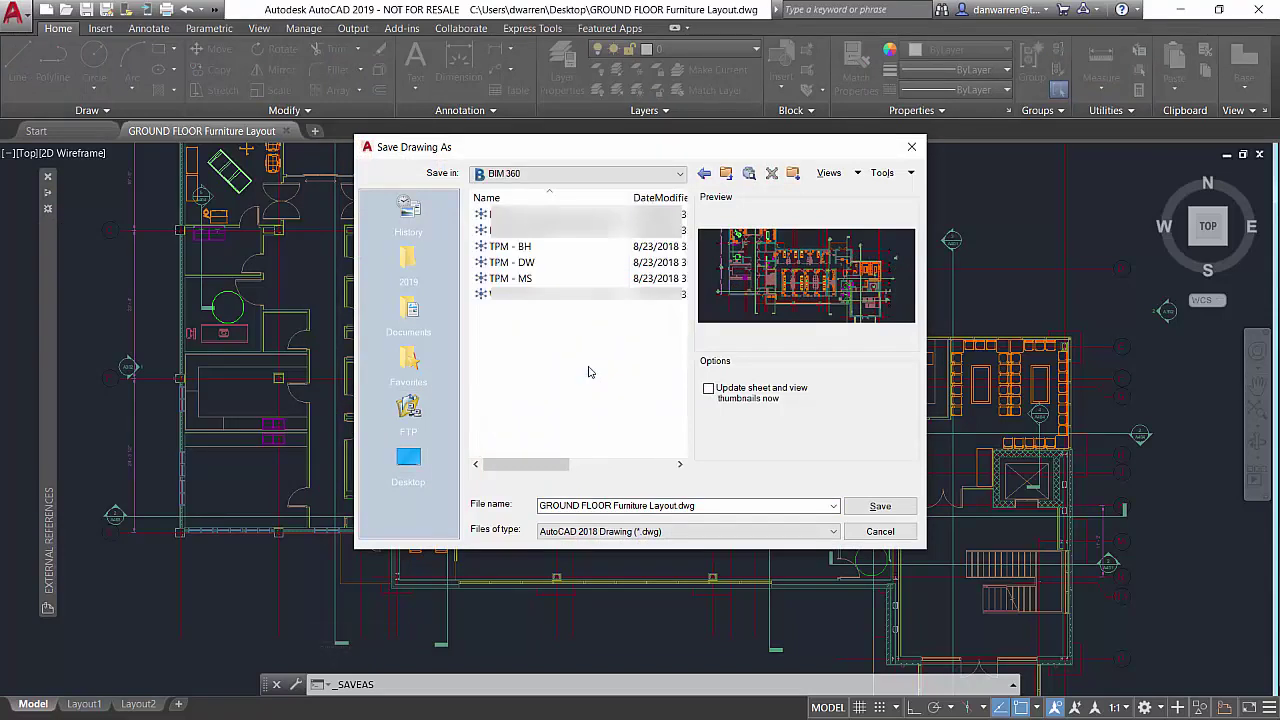
{"action": "double_click", "coordinate": [606, 266]}
{"action": "double_click", "coordinate": [617, 215]}
{"action": "double_click", "coordinate": [613, 216]}
{"action": "double_click", "coordinate": [613, 215]}
{"action": "double_click", "coordinate": [614, 229]}
Step: Save GROUND FLOOR Furniture Layout.dwg there, updating references to relative paths
{"action": "left_click", "coordinate": [743, 508]}
{"action": "left_click", "coordinate": [743, 508]}
{"action": "left_click", "coordinate": [888, 507]}
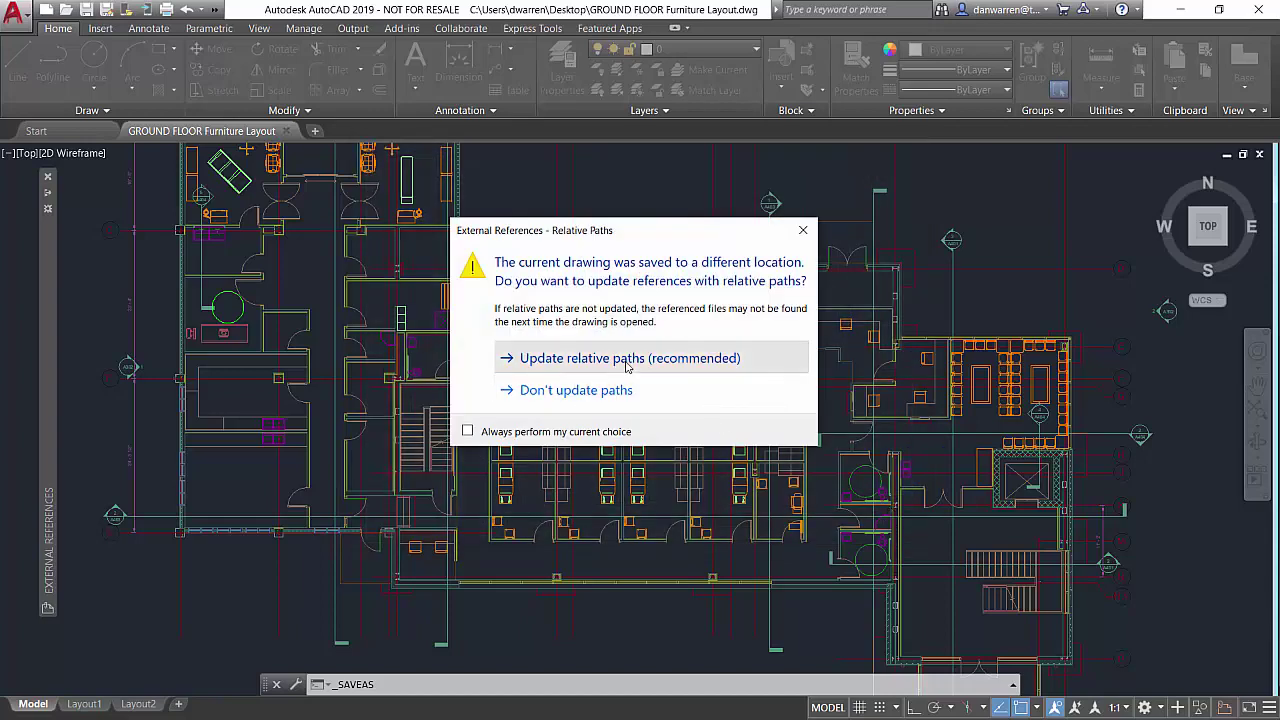
{"action": "left_click", "coordinate": [627, 364]}
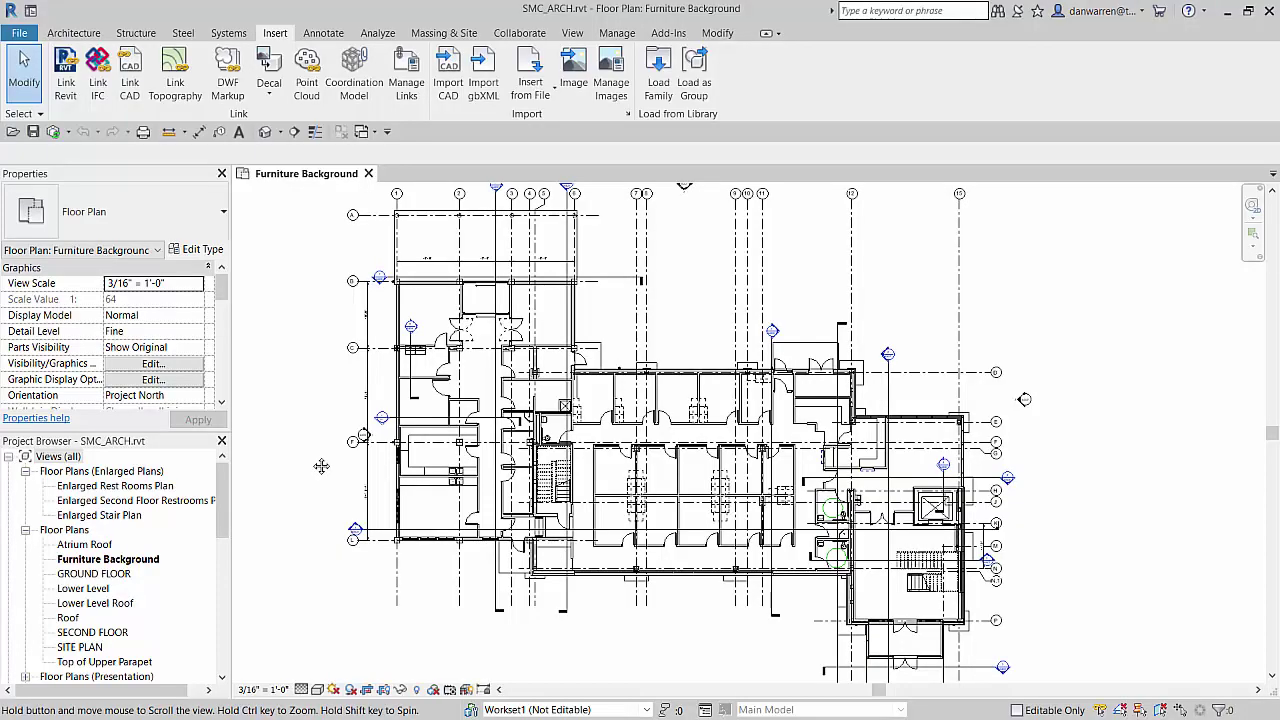
Step: Link GROUND FLOOR Furniture Layout.dwg from Furniture & Equipment Layout with Black and White colours
{"action": "scroll", "coordinate": [340, 464], "scroll_direction": "up", "scroll_amount": 1}
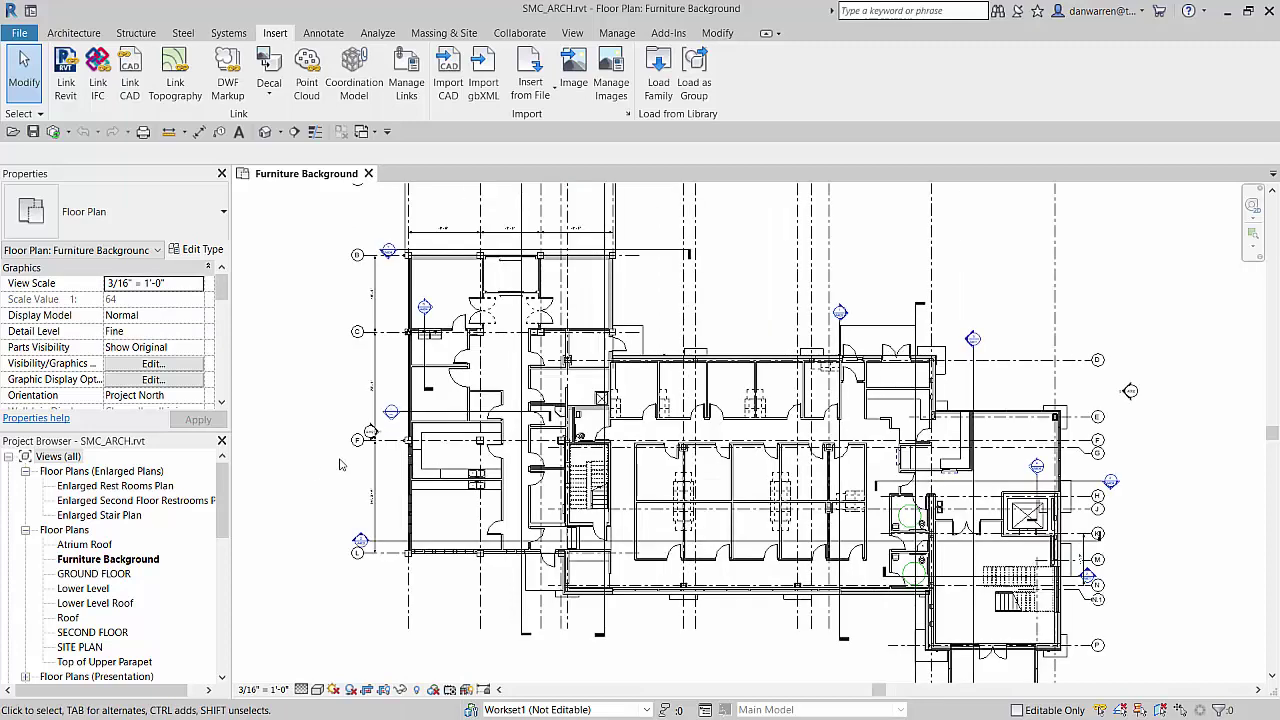
{"action": "left_click", "coordinate": [131, 72]}
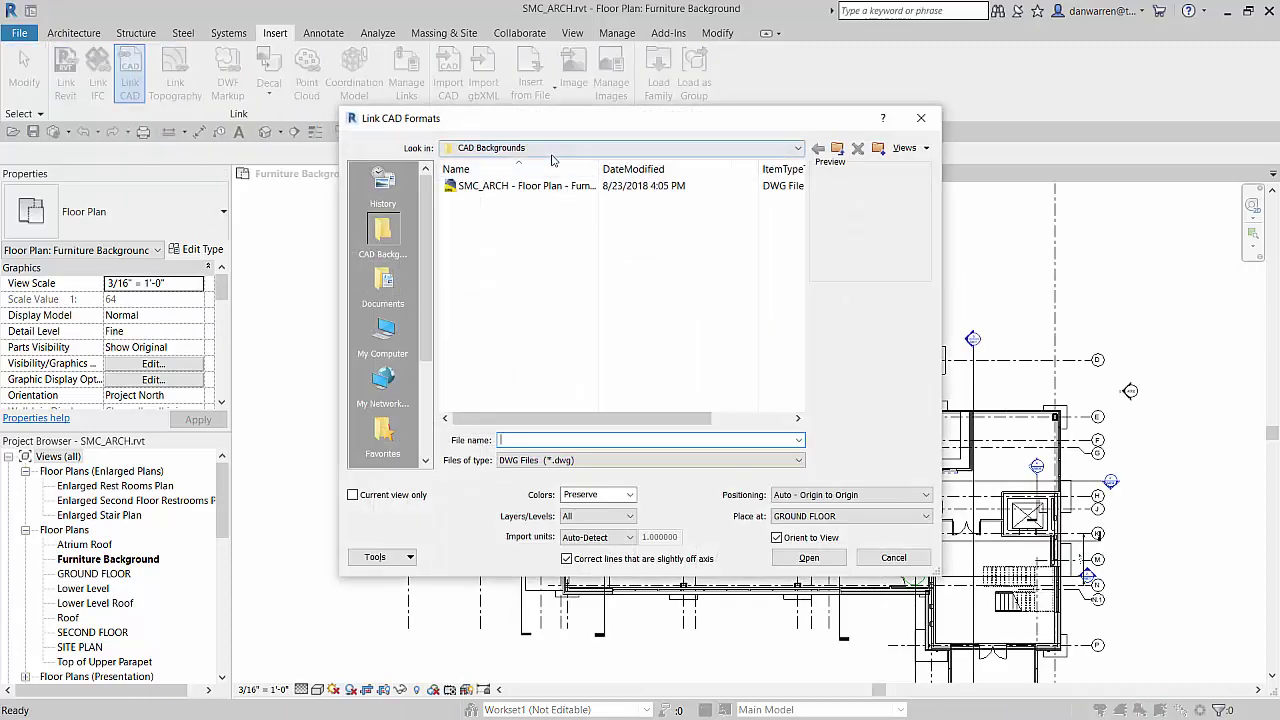
{"action": "left_click", "coordinate": [838, 148]}
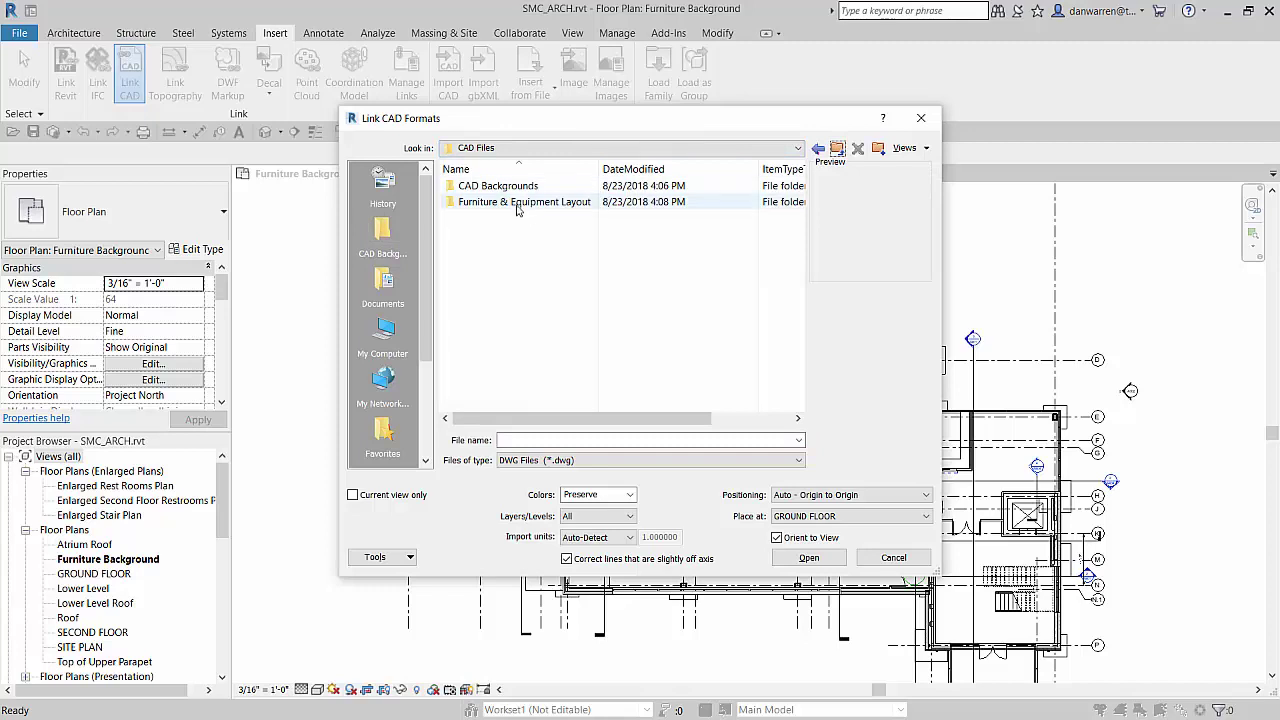
{"action": "left_click", "coordinate": [630, 148]}
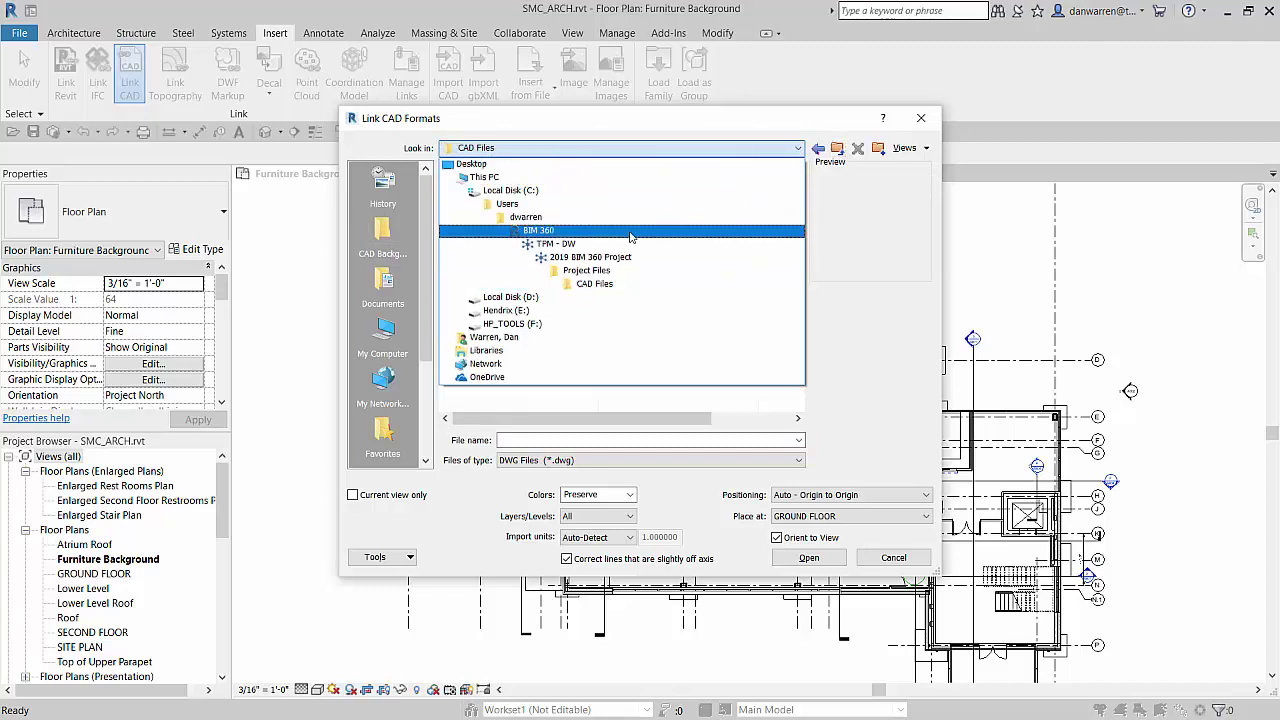
{"action": "left_click", "coordinate": [645, 283]}
{"action": "double_click", "coordinate": [565, 203]}
{"action": "left_click", "coordinate": [520, 186]}
{"action": "left_click", "coordinate": [628, 494]}
{"action": "left_click", "coordinate": [627, 538]}
{"action": "left_click", "coordinate": [800, 565]}
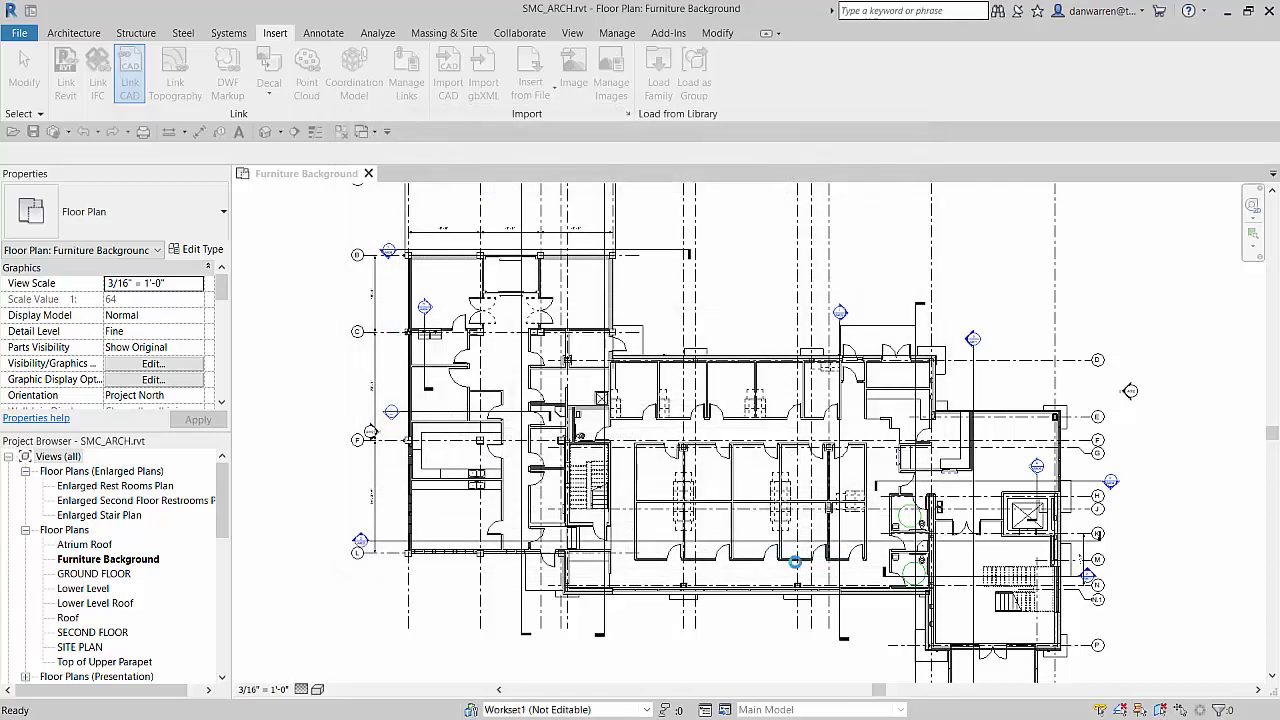
Step: Pan and zoom around the plan to check the linked furniture in the rooms
{"action": "scroll", "coordinate": [655, 491], "scroll_direction": "up", "scroll_amount": 5}
{"action": "middle_click_drag", "start_coordinate": [655, 491], "coordinate": [615, 405]}
{"action": "scroll", "coordinate": [600, 386], "scroll_direction": "down", "scroll_amount": 4}
{"action": "scroll", "coordinate": [613, 379], "scroll_direction": "up", "scroll_amount": 4}
{"action": "scroll", "coordinate": [615, 405], "scroll_direction": "down", "scroll_amount": 3}
{"action": "middle_click_drag", "start_coordinate": [660, 485], "coordinate": [686, 505]}
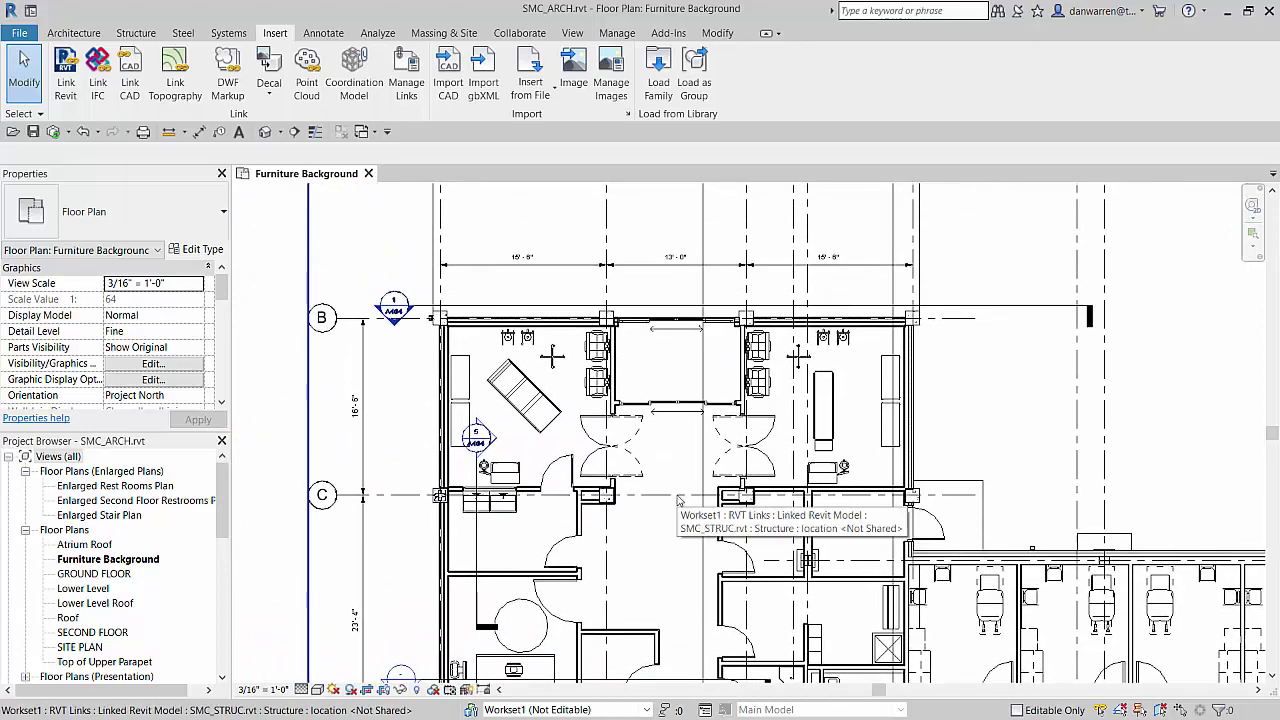